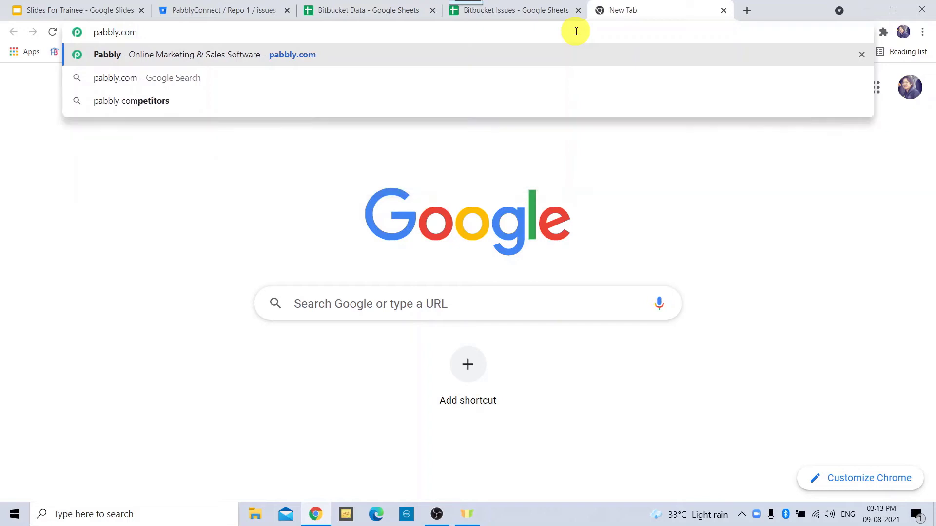
Open pabbly.com, sign in from the Connect product page and access the Connect application.
key("Return")
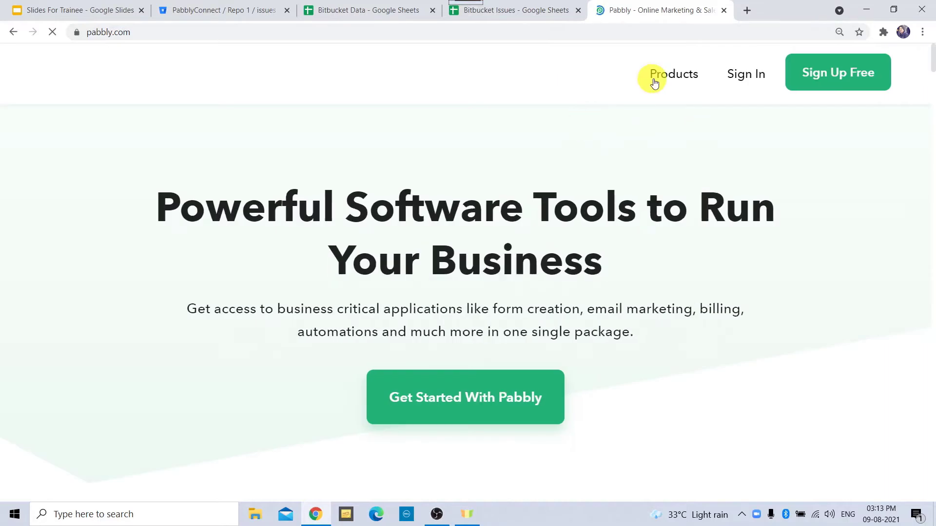
left_click(675, 79)
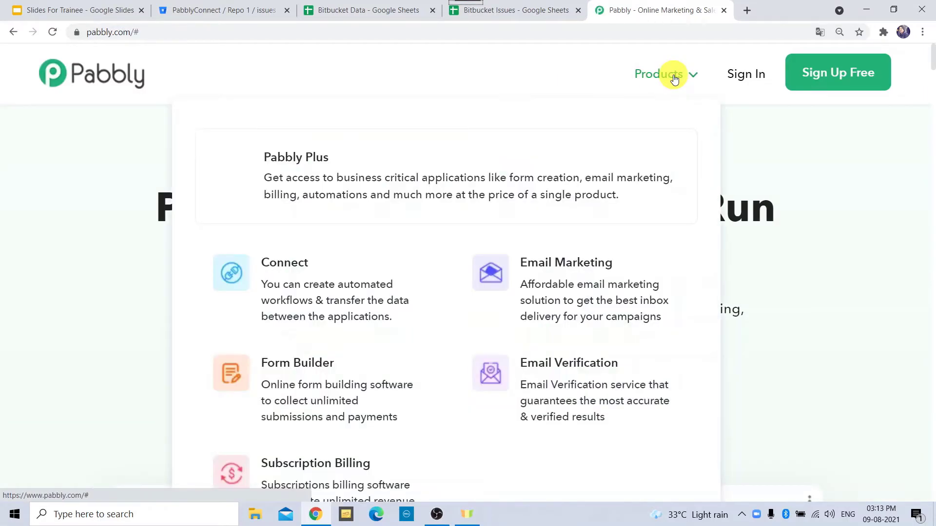
left_click(300, 299)
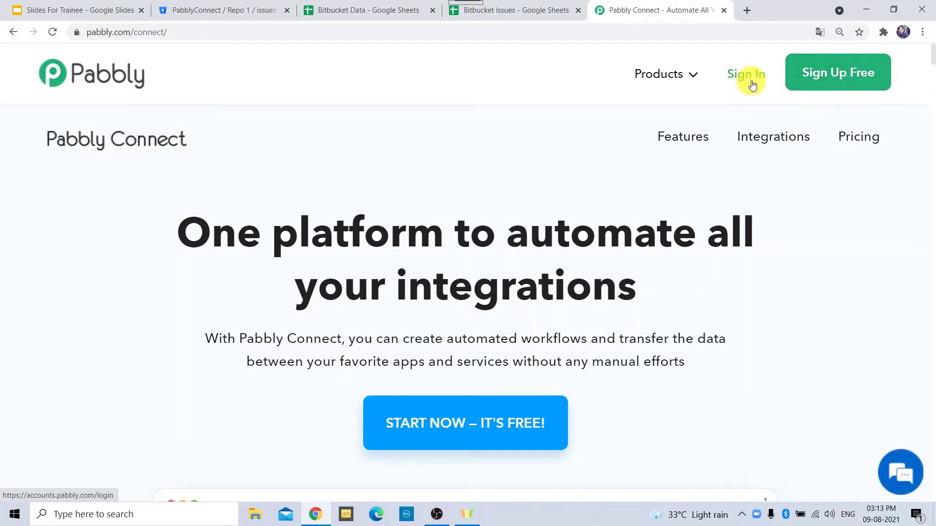
left_click(744, 76)
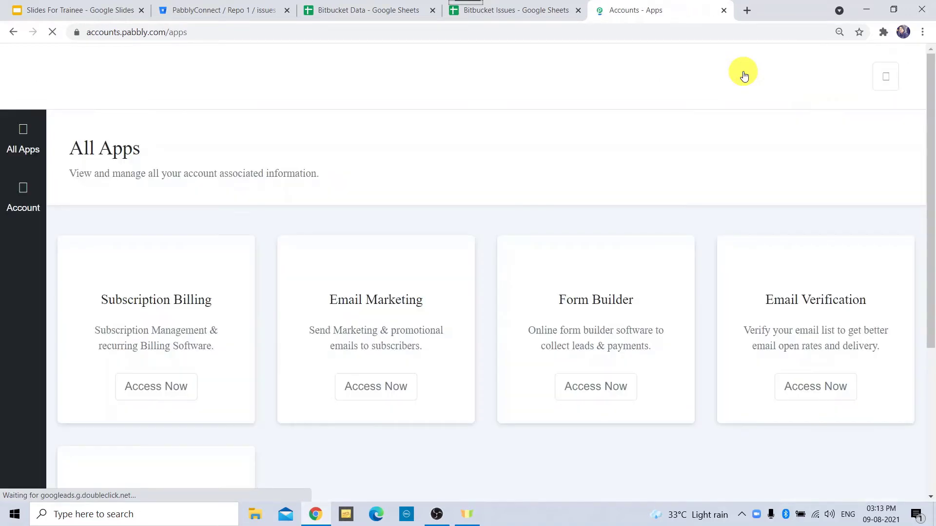
scroll(169, 223, "down", 4)
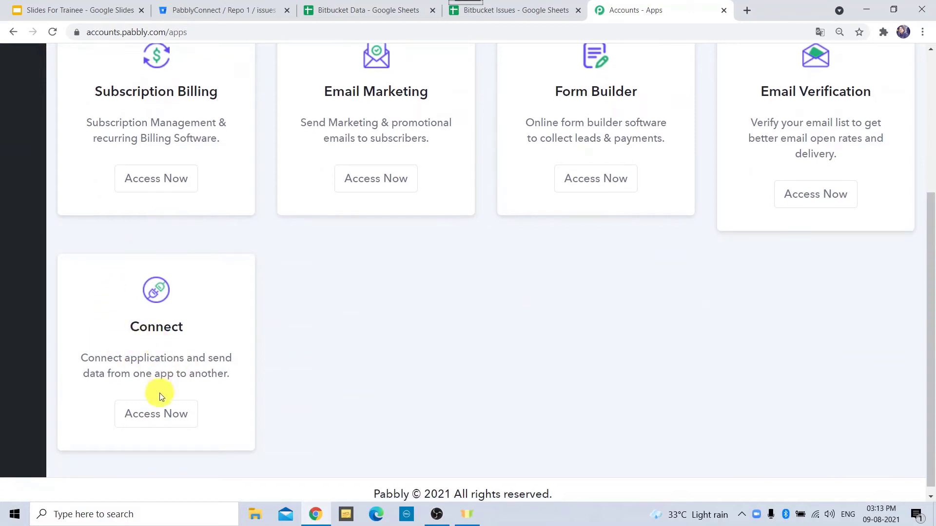
left_click(150, 415)
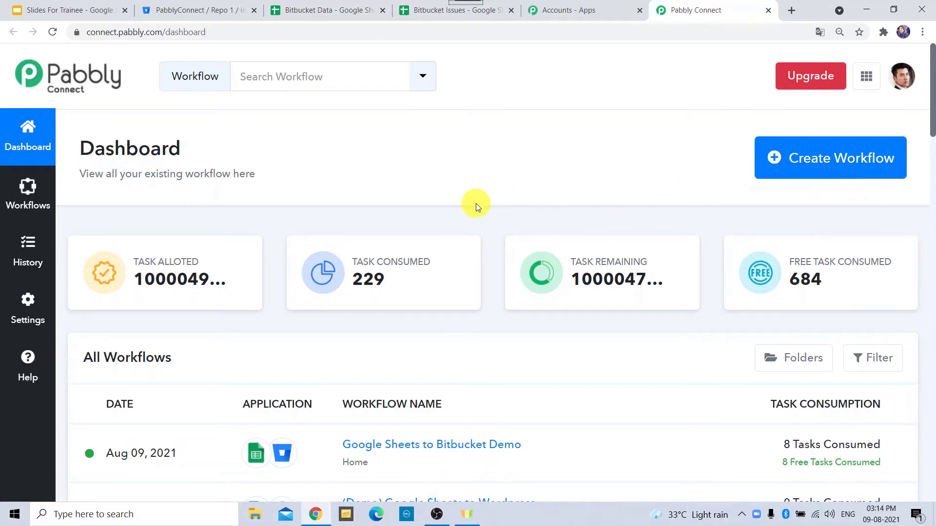
Create a new workflow named "Google Sheets to Bitbucket".
left_click(821, 163)
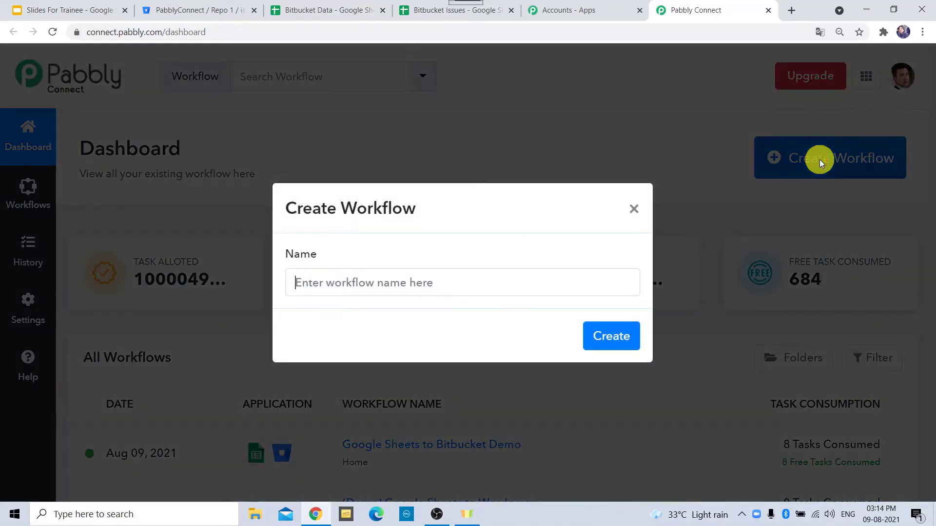
left_click(366, 285)
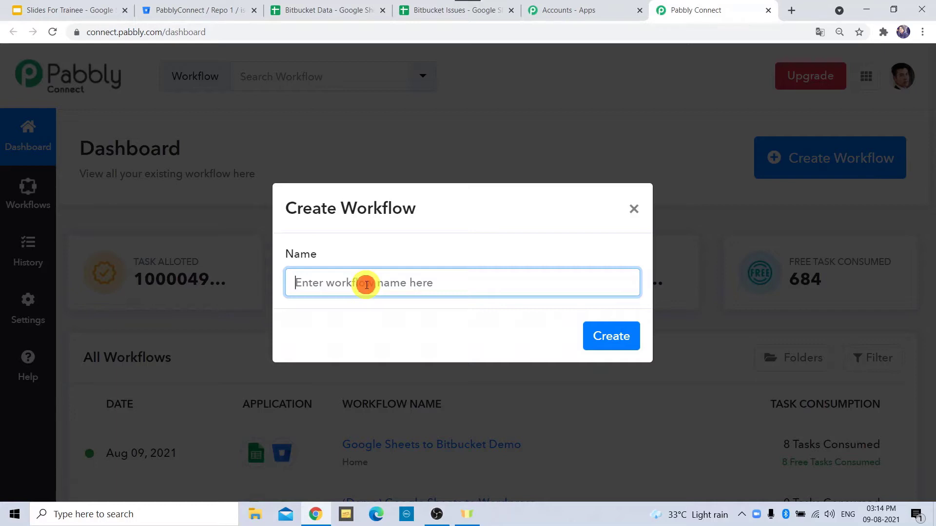
type("Google Sheets to Bitbucket")
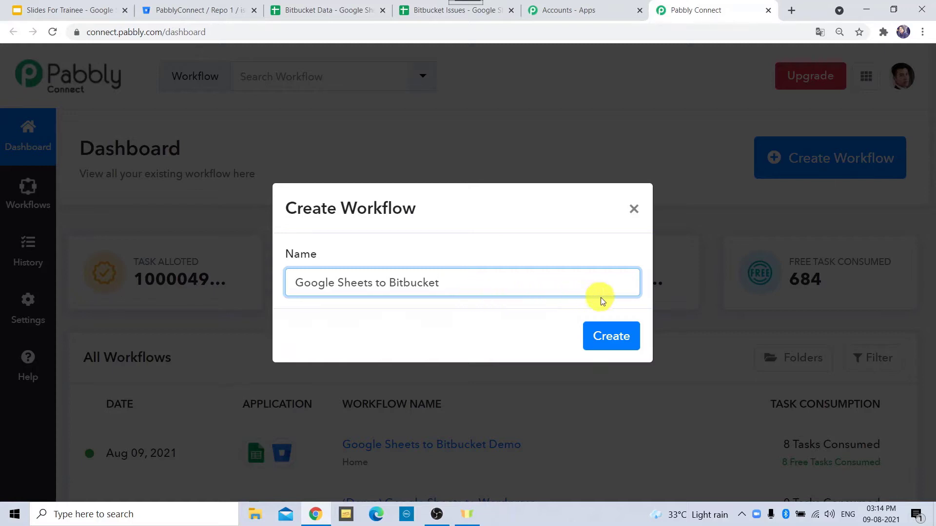
left_click(612, 333)
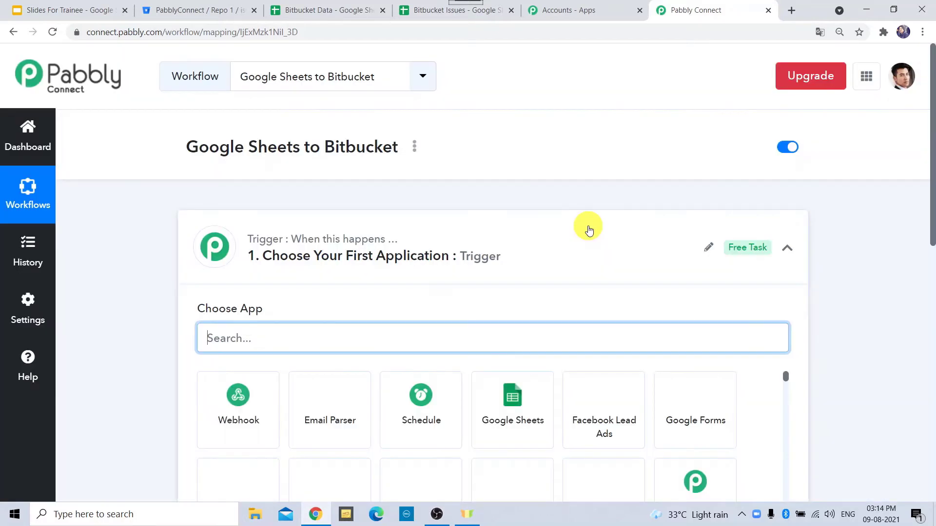
Set the workflow's trigger application to Google Sheets with the trigger event New Spreadsheet Row.
left_click(588, 230)
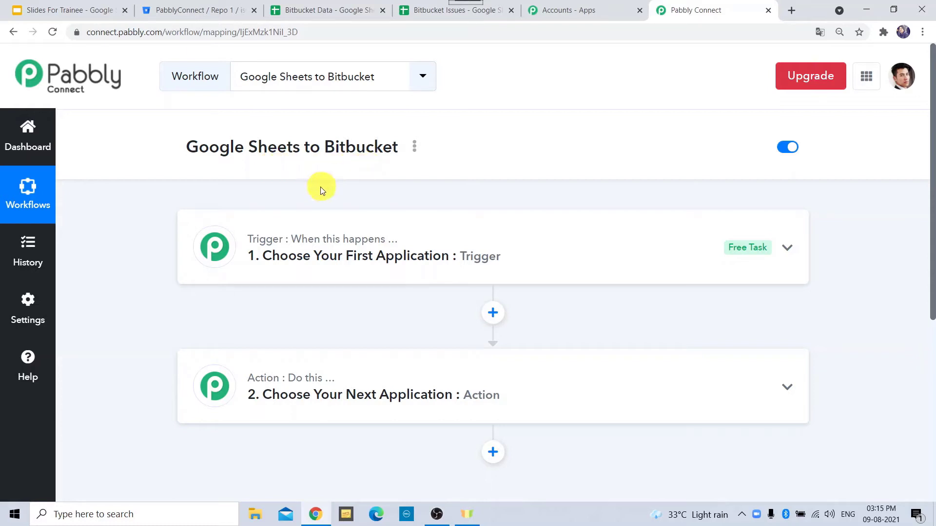
left_click(504, 242)
left_click(302, 340)
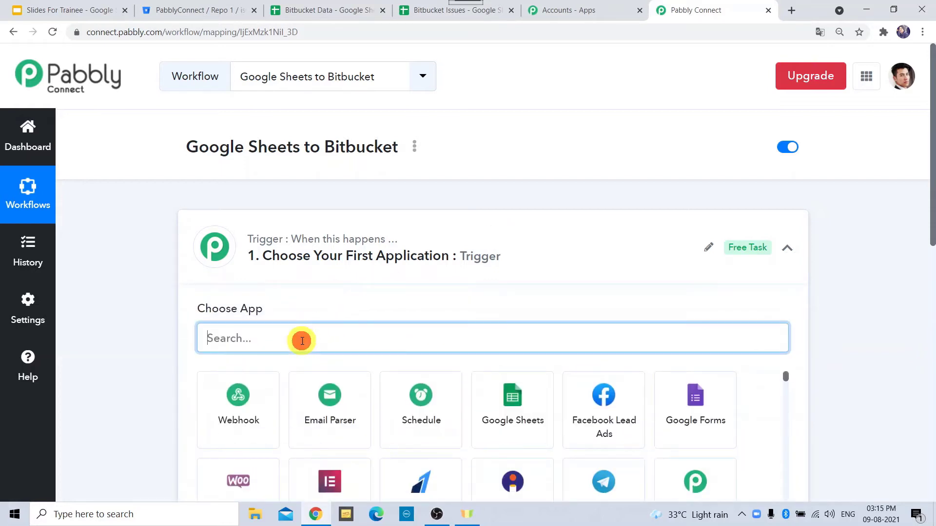
type("goog")
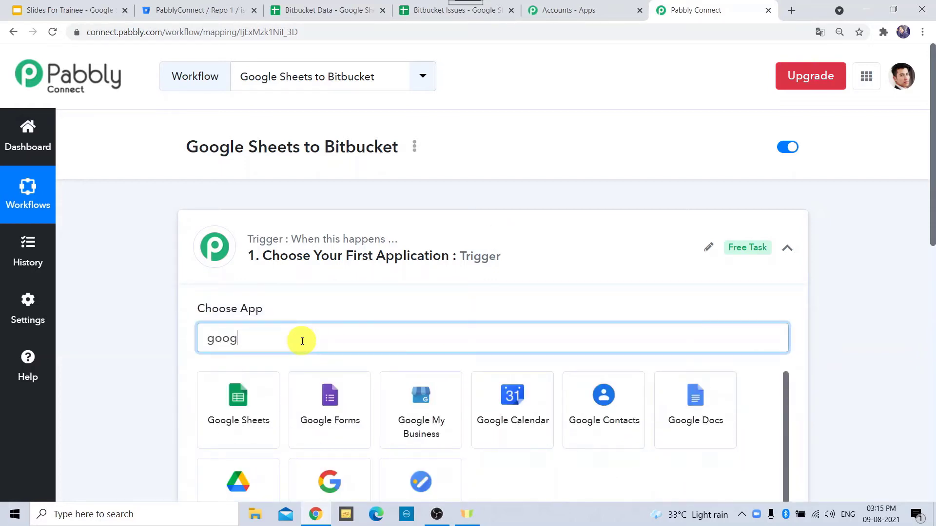
left_click(267, 393)
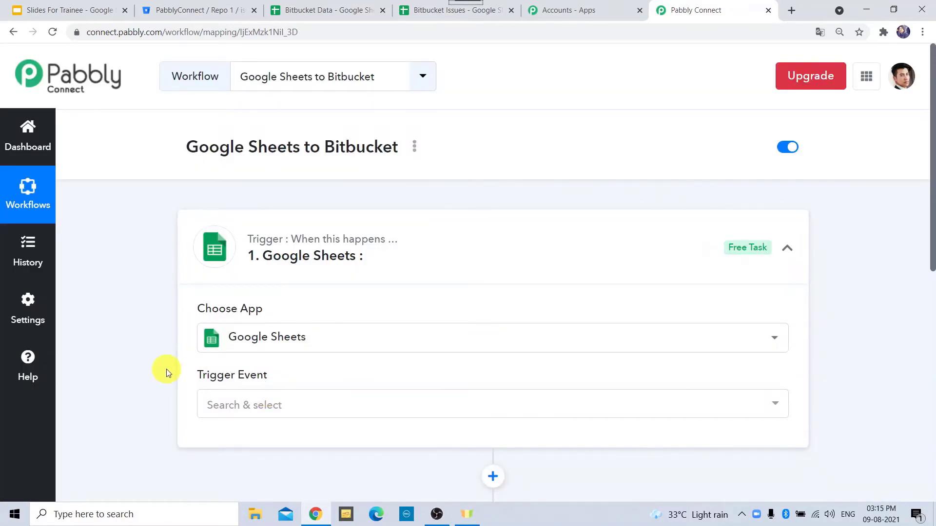
scroll(167, 370, "down", 2)
left_click(307, 294)
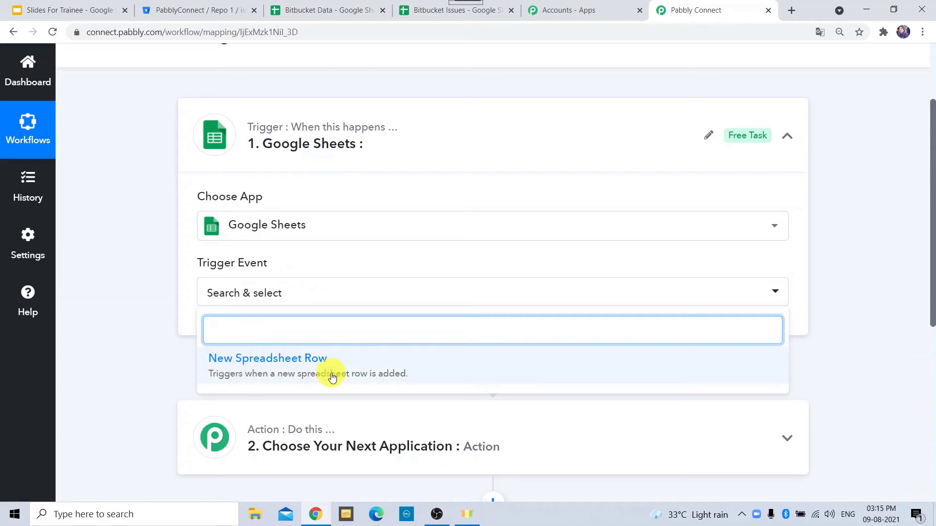
left_click(308, 365)
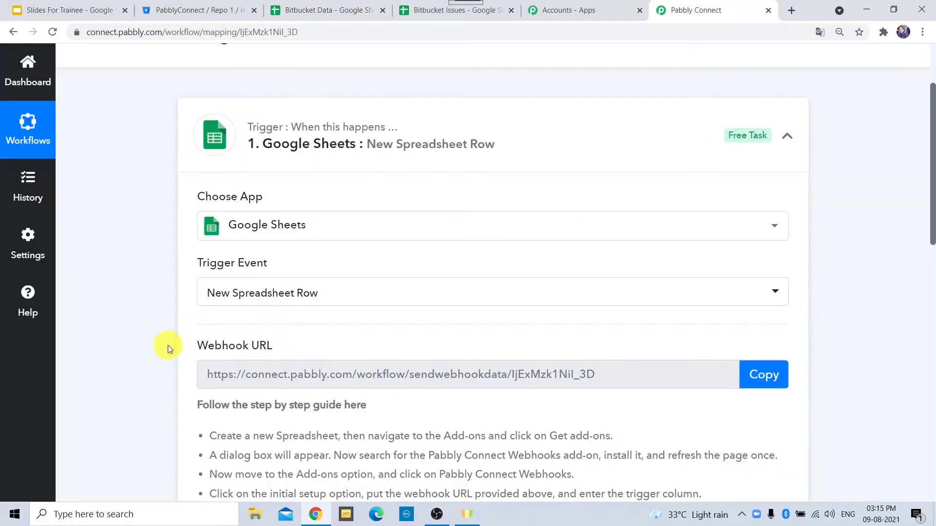
Switch to the Bitbucket Issues spreadsheet in Google Sheets and look up the Pabbly Connect Webhooks add-on in the Google Workspace Marketplace.
scroll(168, 345, "down", 3)
mouse_move(269, 188)
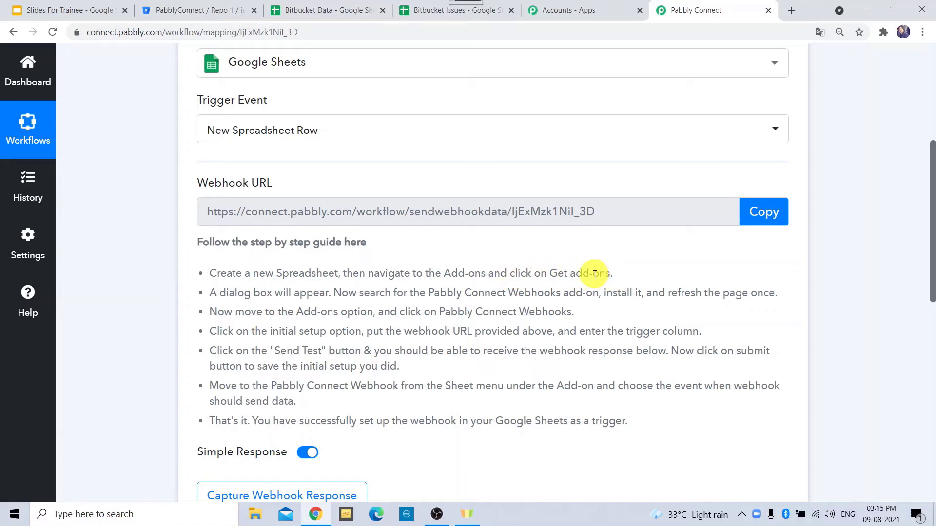
left_click(427, 11)
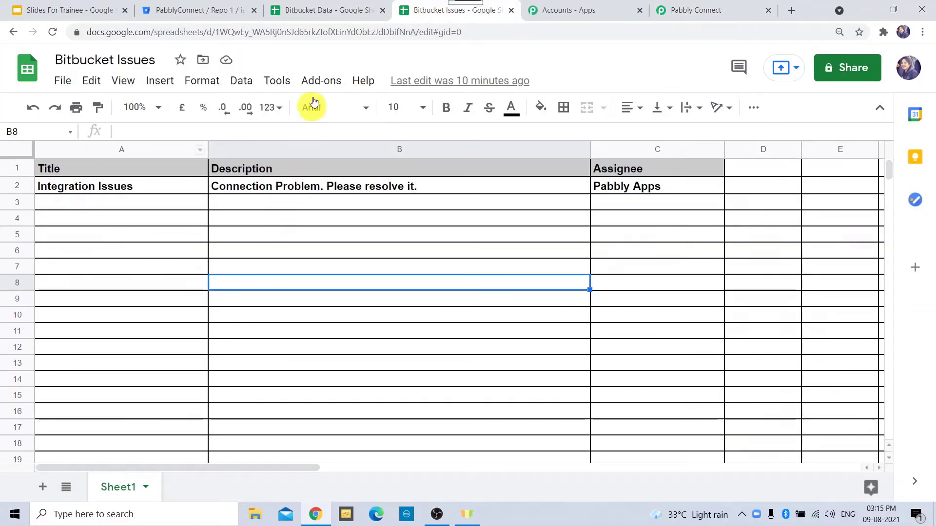
left_click(317, 86)
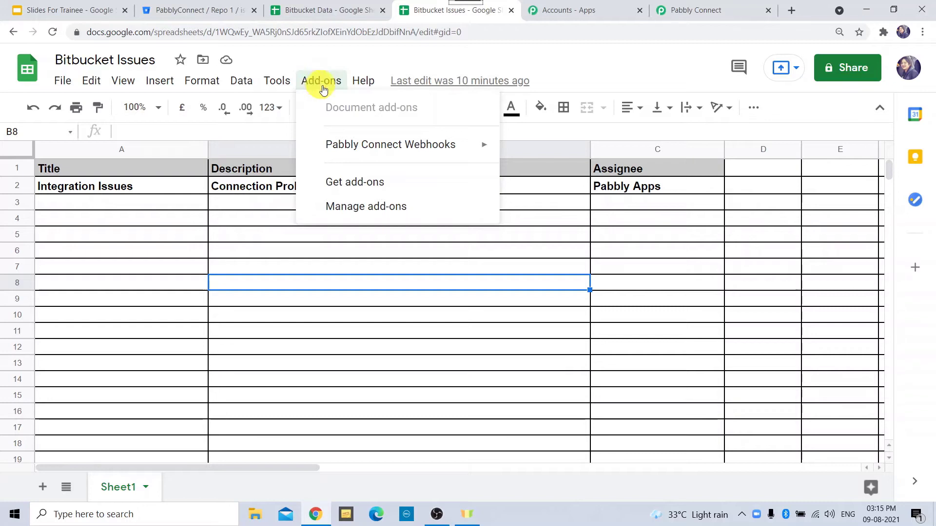
left_click(351, 190)
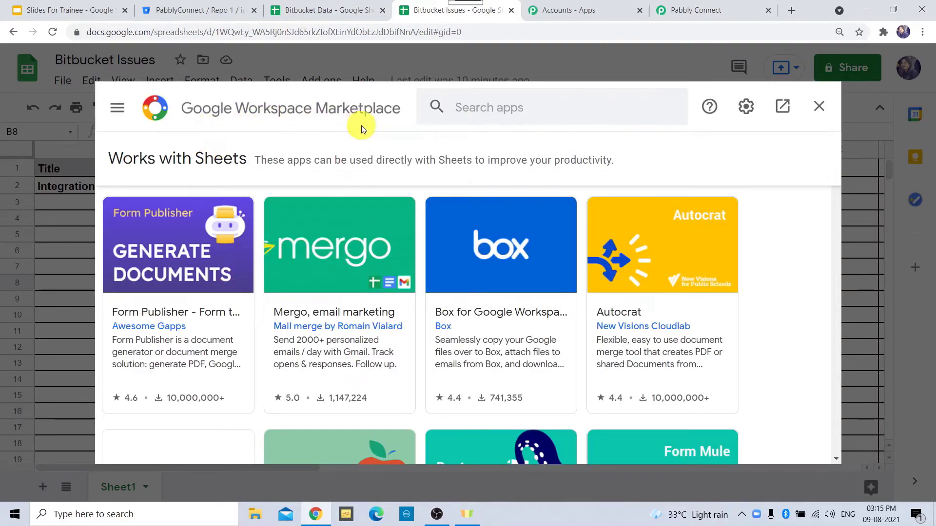
left_click(458, 113)
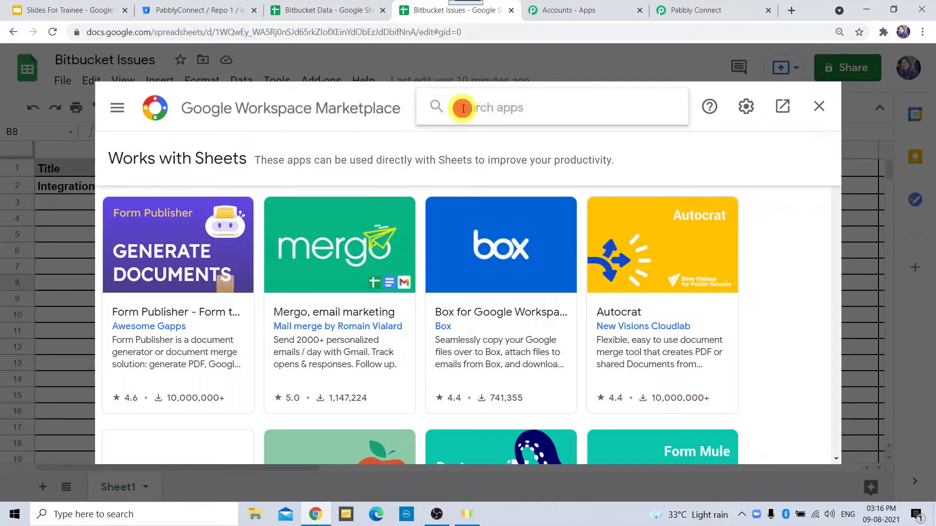
type("pabbl")
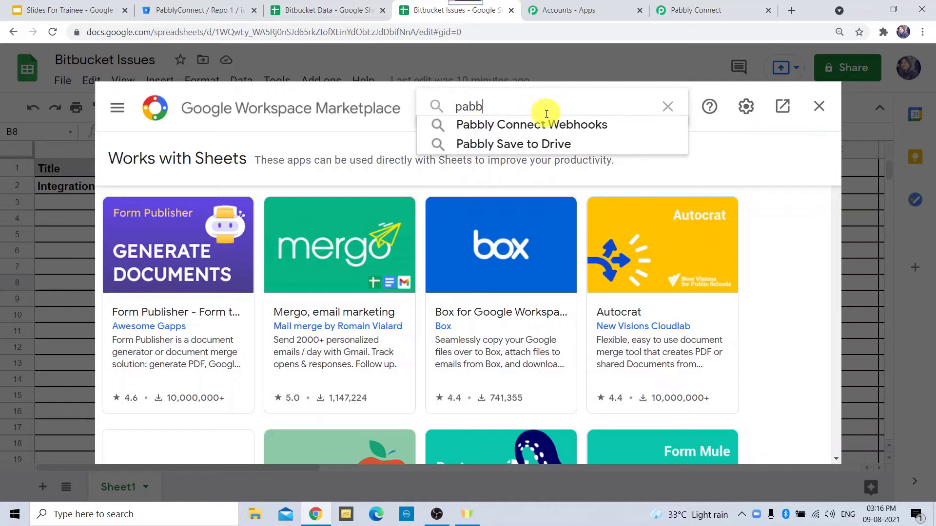
left_click(543, 124)
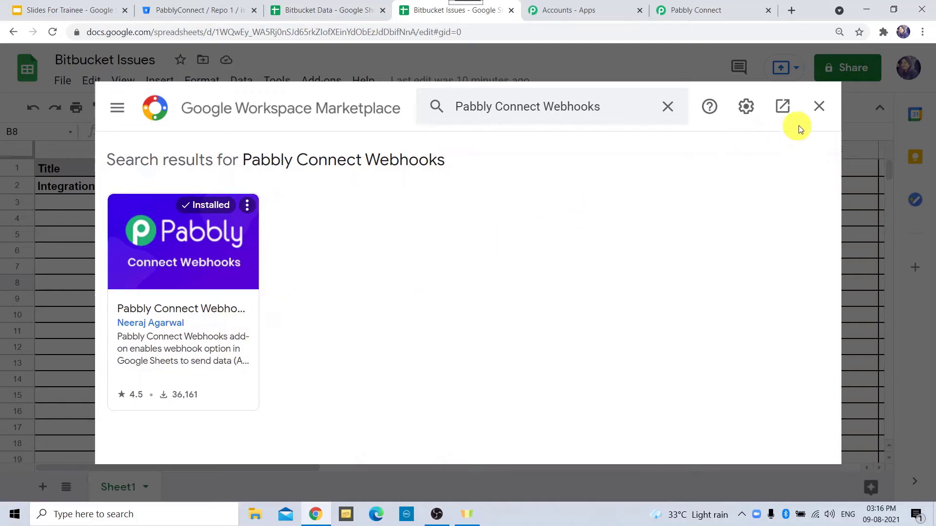
left_click(818, 107)
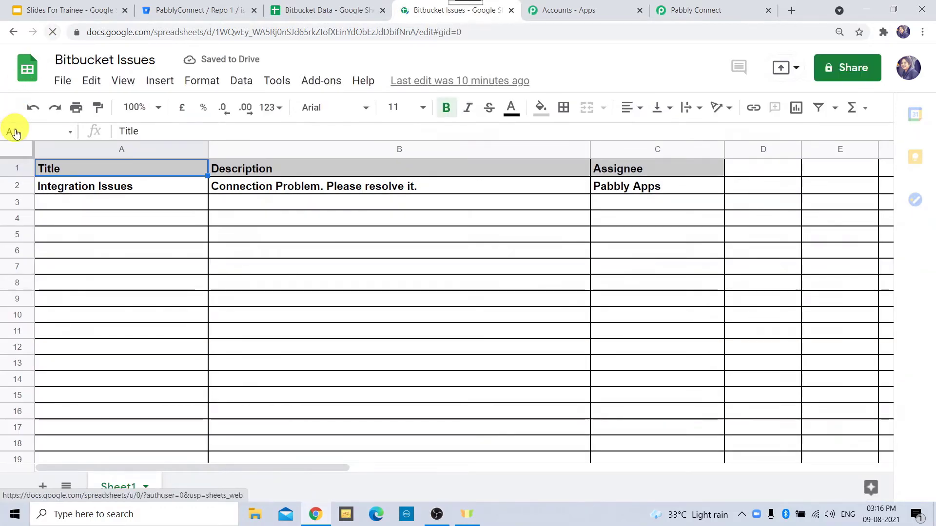
Open the Initial Setup of Pabbly Connect Webhooks in the spreadsheet and fill in the webhook URL copied from the Pabbly Connect trigger.
left_click(326, 87)
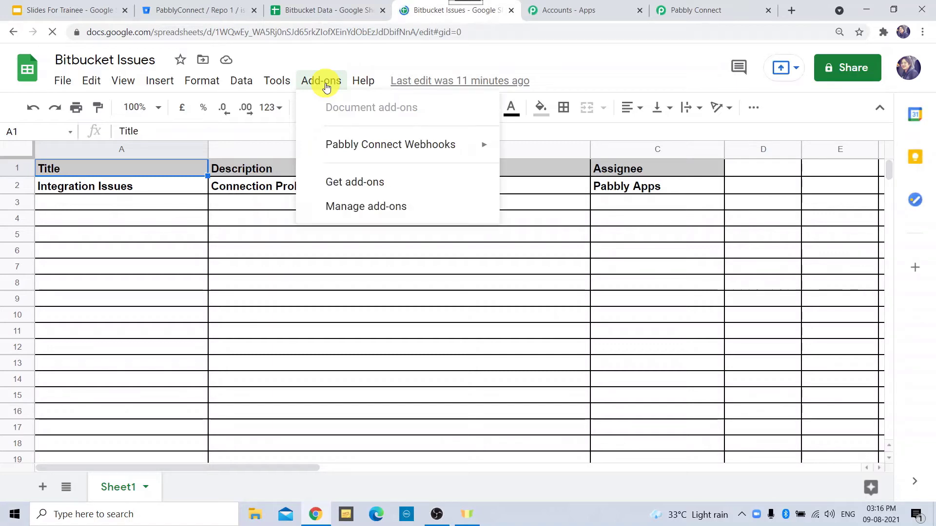
mouse_move(342, 143)
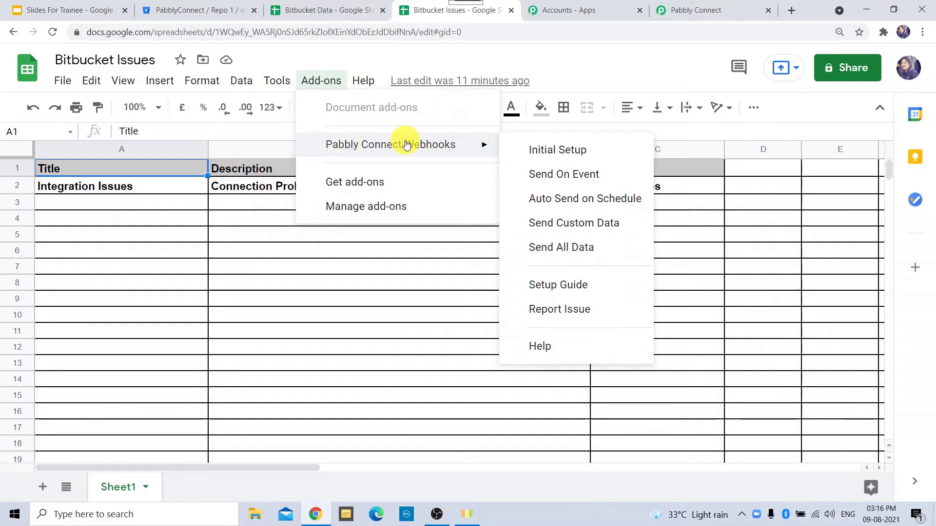
left_click(555, 151)
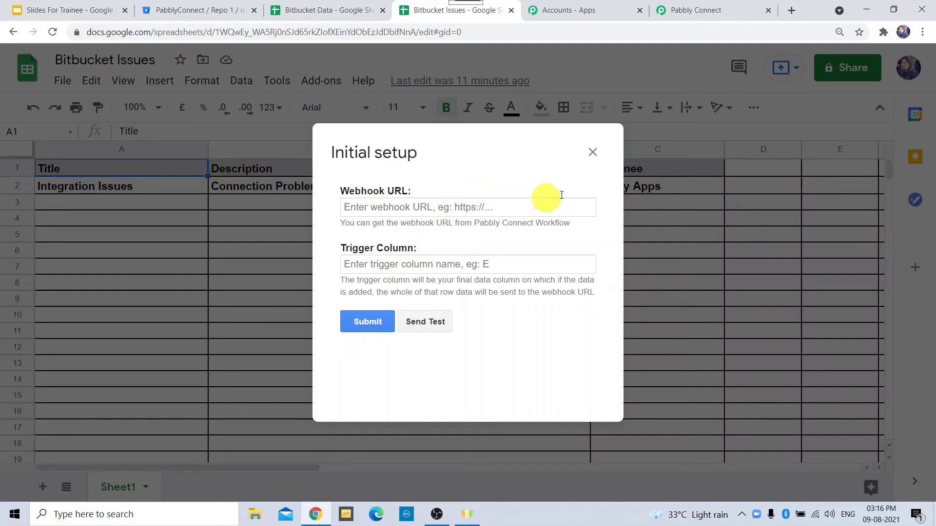
left_click(702, 9)
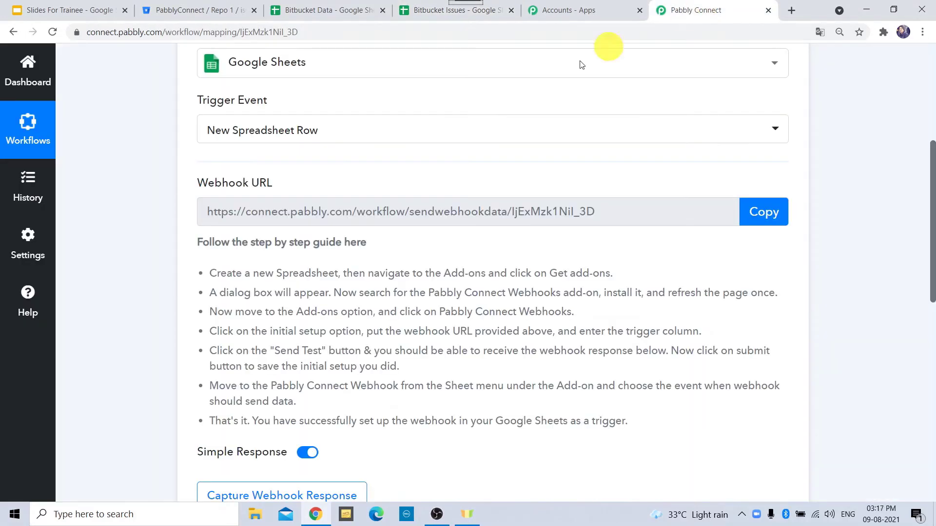
left_click(771, 216)
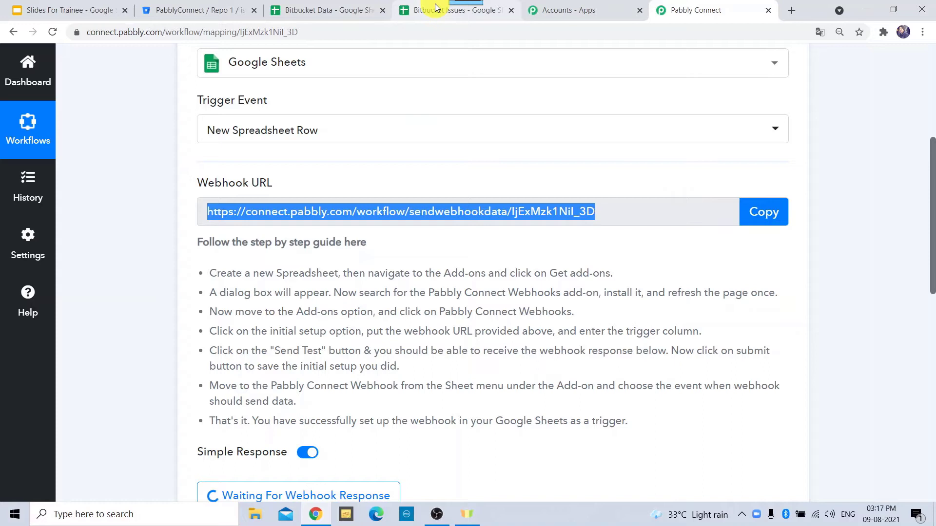
left_click(435, 7)
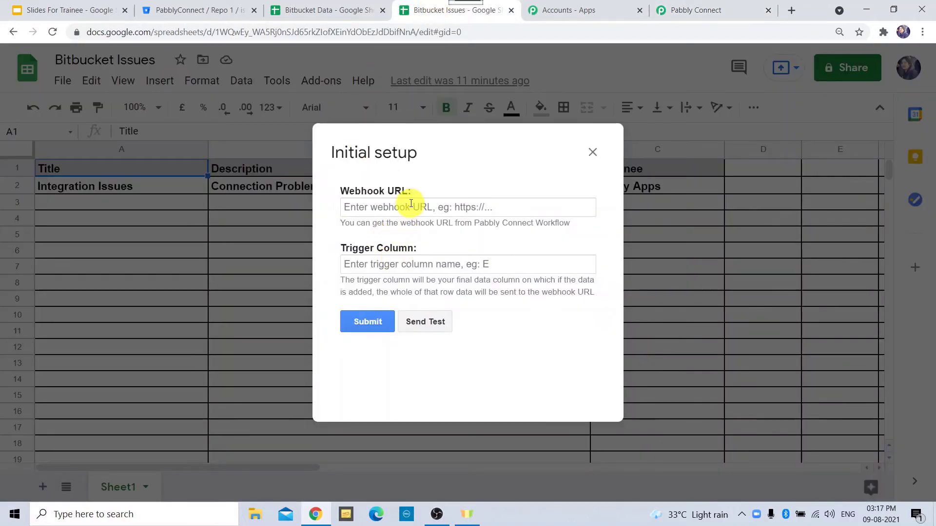
left_click(411, 205)
right_click(411, 204)
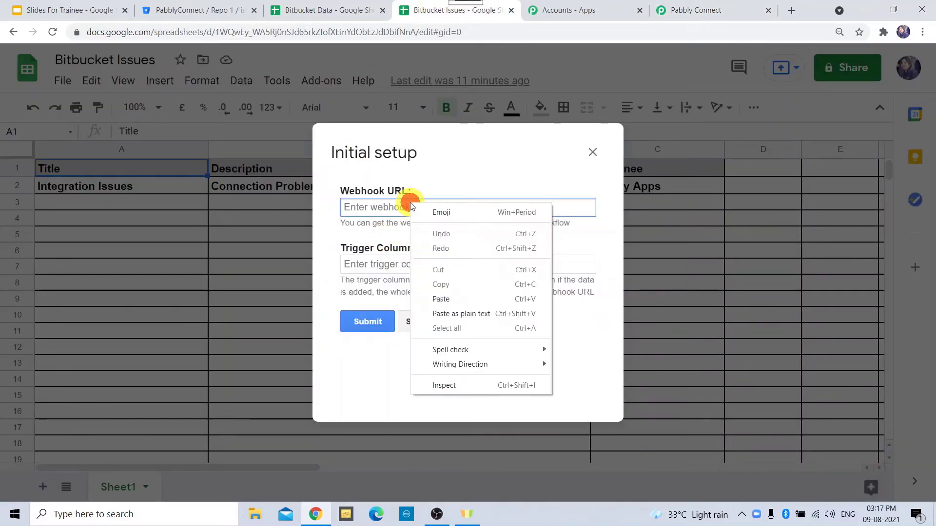
left_click(436, 298)
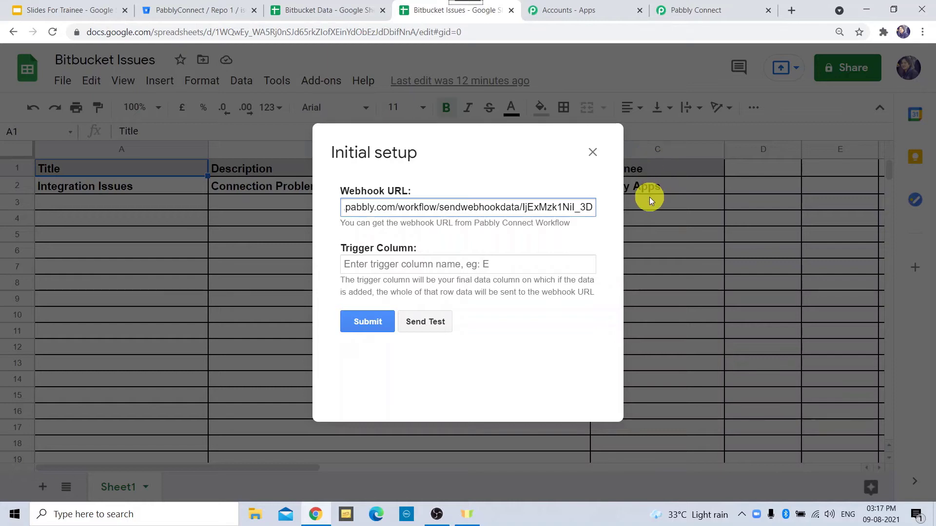
Set the trigger column to C, then send the test data and submit the webhook's initial setup.
left_click(427, 269)
type("C")
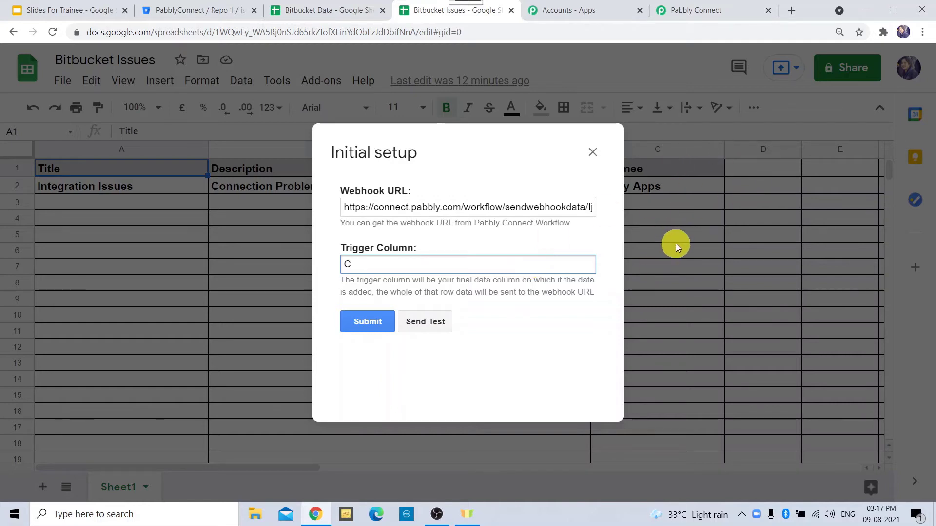
left_click(432, 322)
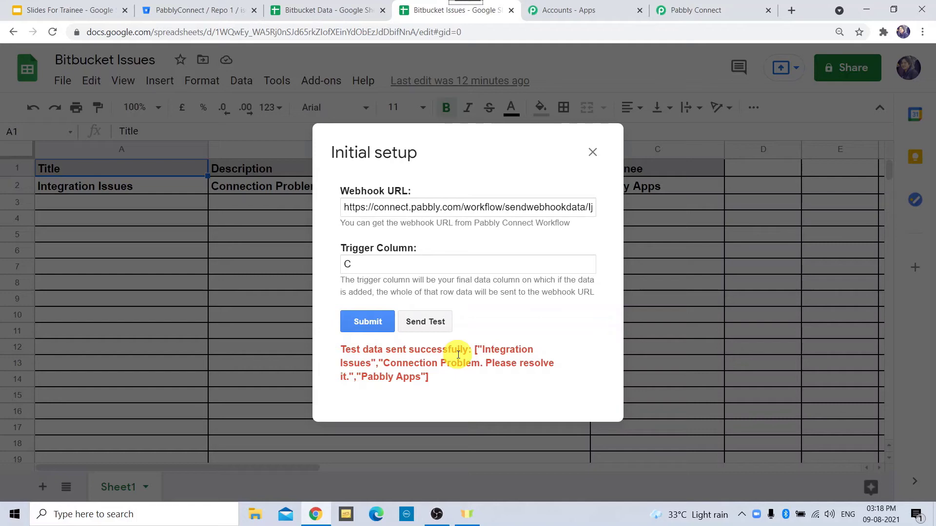
left_click(364, 320)
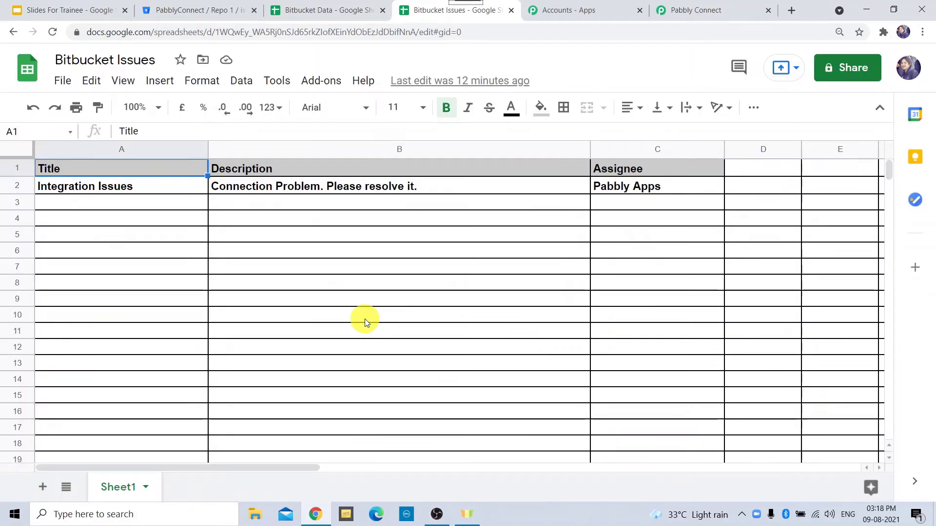
Enable the Send On Event option of the Pabbly Connect Webhooks add-on for the Bitbucket Issues spreadsheet.
left_click(320, 79)
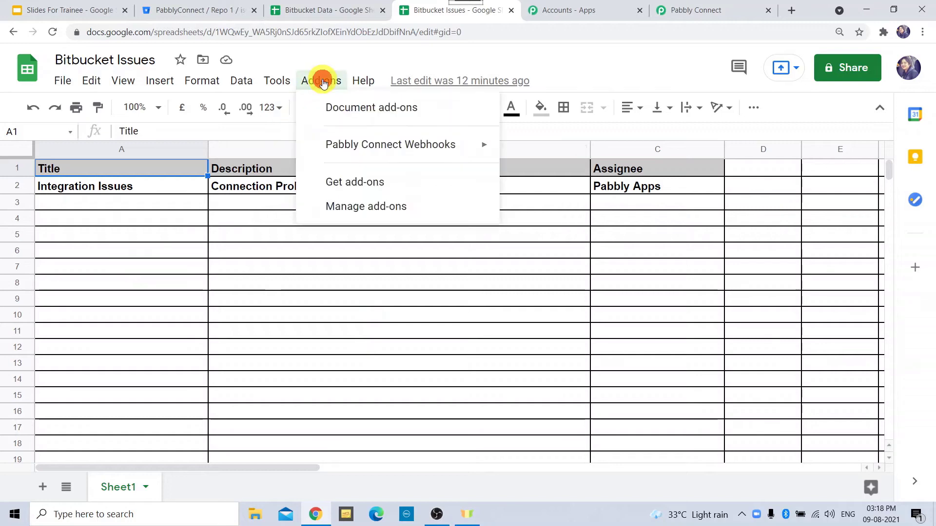
mouse_move(427, 149)
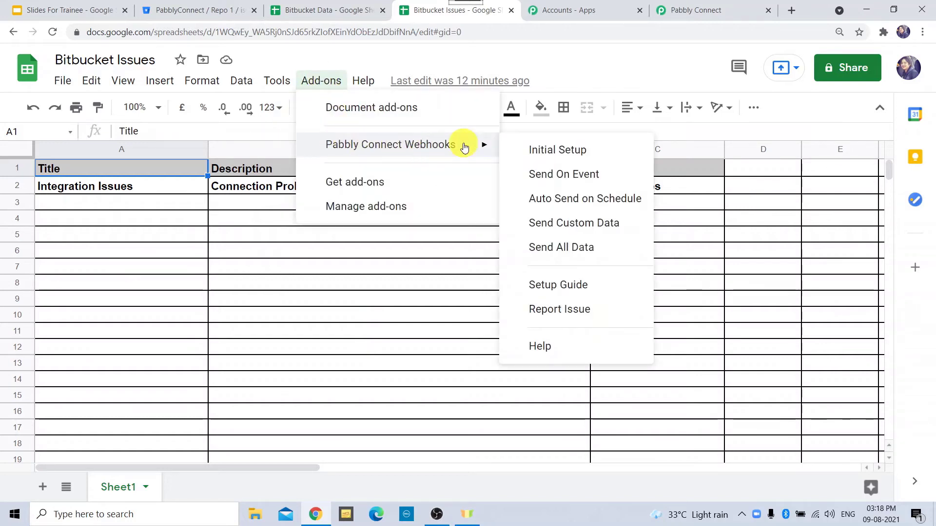
left_click(542, 181)
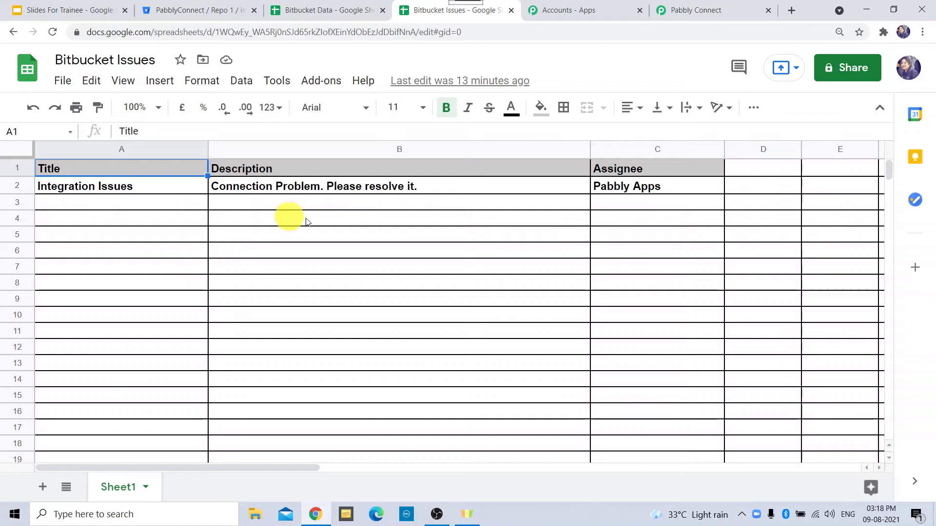
Switch to the Pabbly Connect workflow and review the webhook response received from the spreadsheet.
left_click(702, 10)
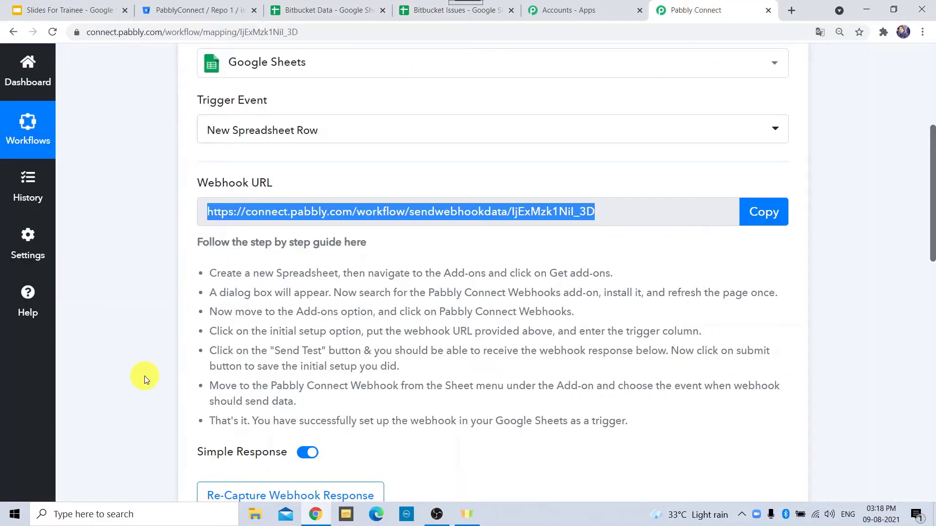
scroll(140, 390, "down", 5)
scroll(140, 390, "down", 2)
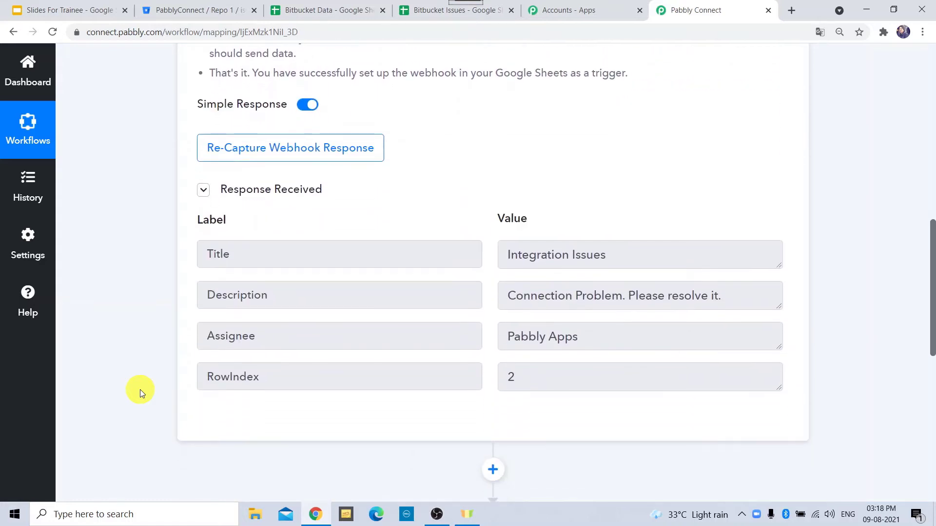
mouse_move(265, 157)
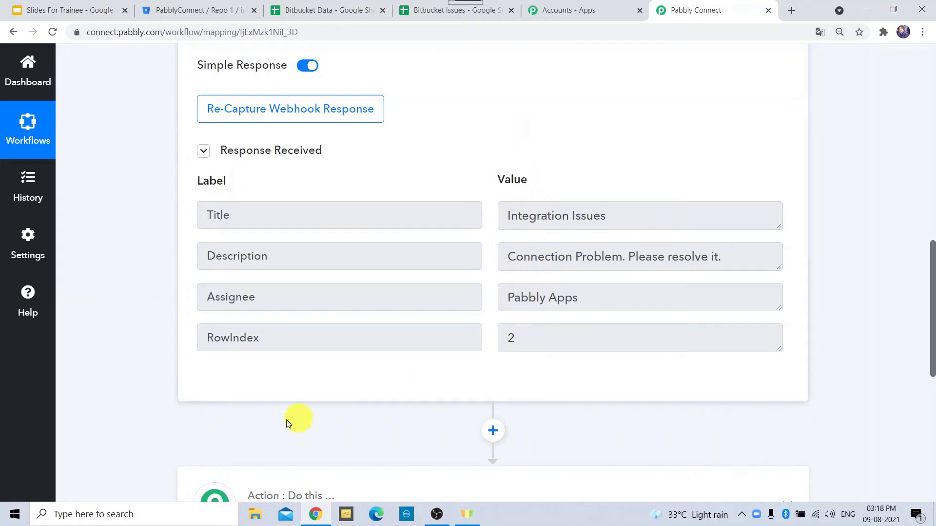
Set the workflow's action application to Bitbucket with the action event Create Issue.
scroll(130, 388, "down", 5)
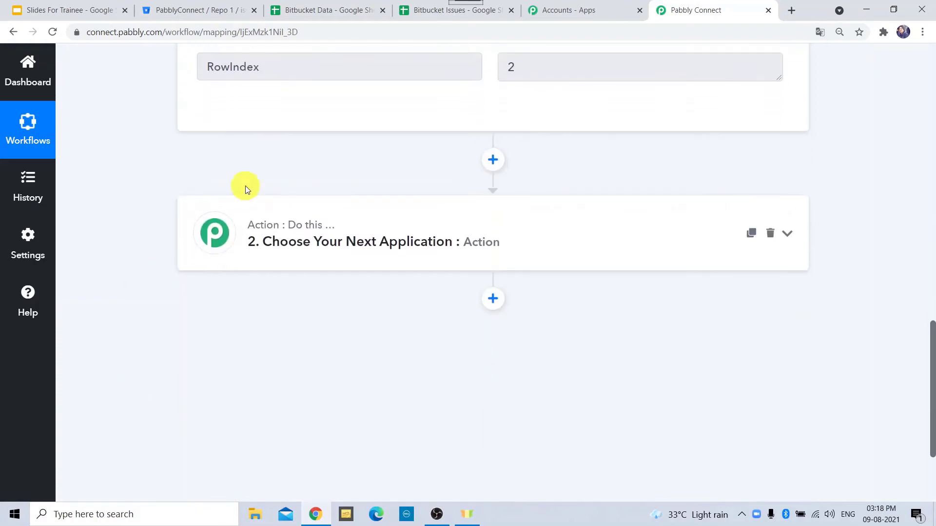
left_click(413, 221)
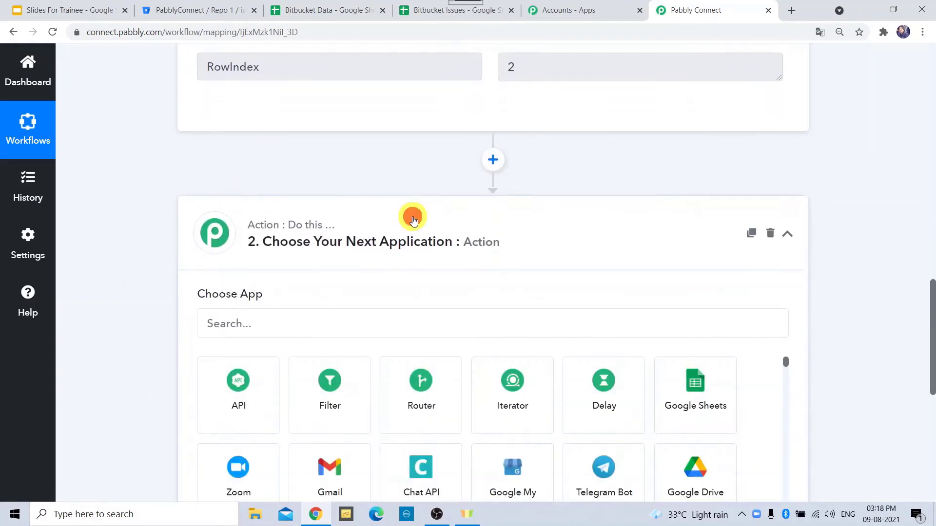
left_click(321, 330)
type("bit")
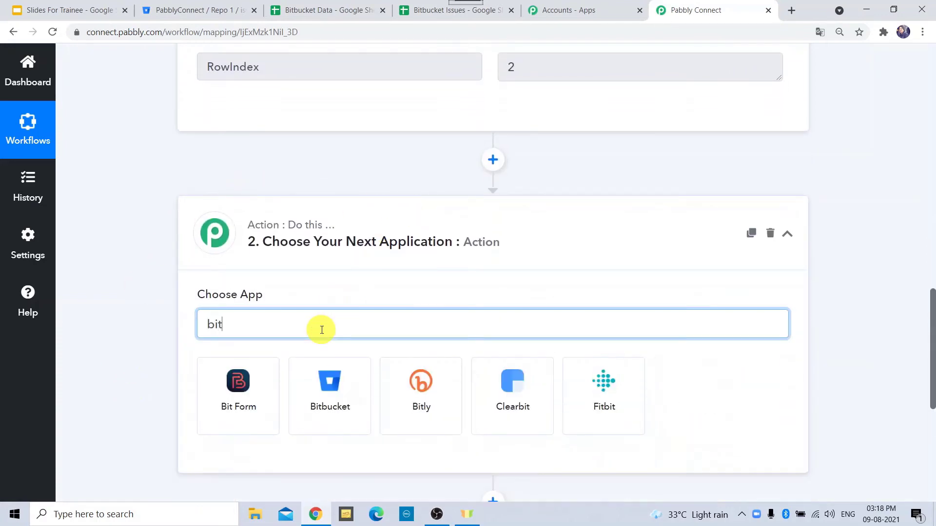
type("bu")
left_click(241, 391)
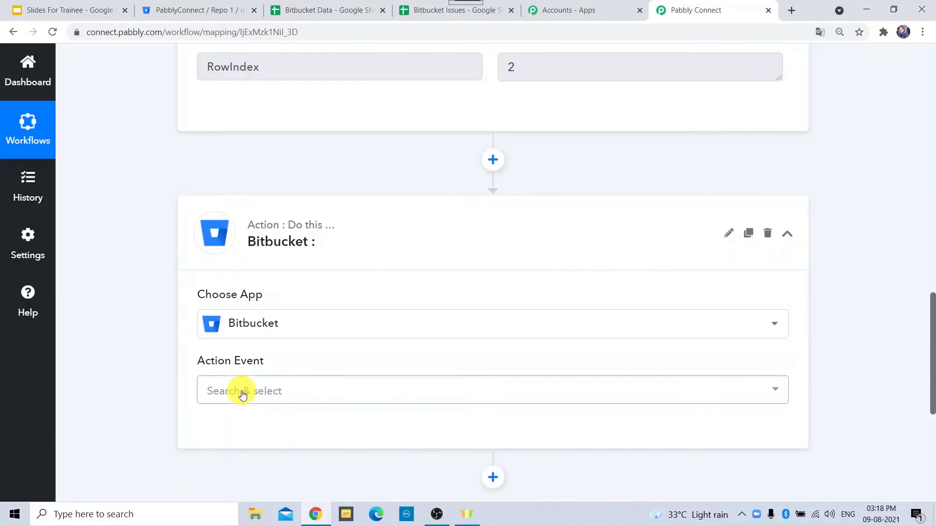
left_click(308, 393)
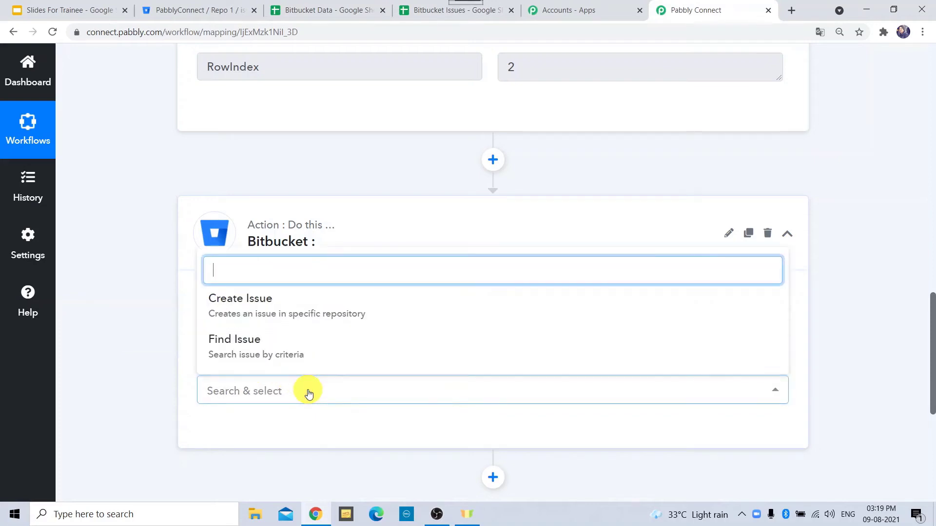
left_click(277, 306)
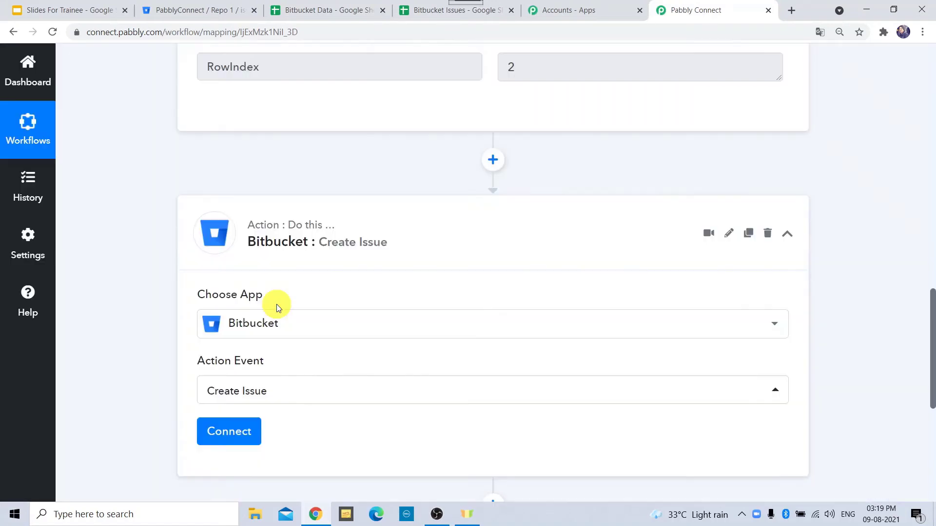
Connect the Create Issue action to Bitbucket by adding and authorizing a new connection.
scroll(165, 328, "down", 2)
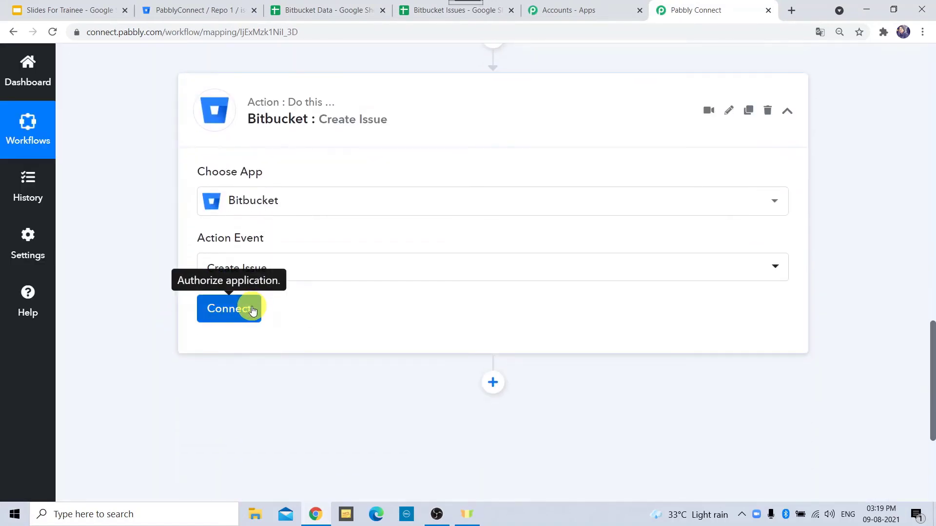
left_click(252, 306)
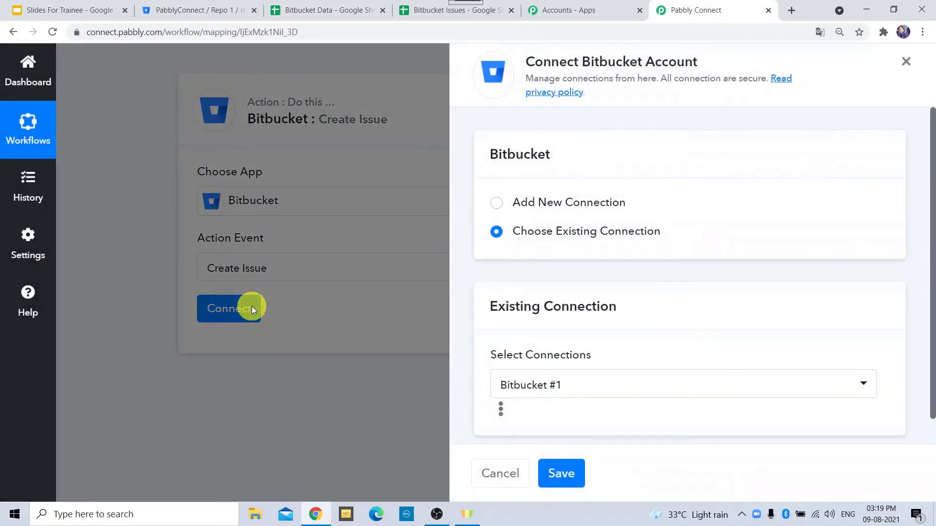
left_click(502, 206)
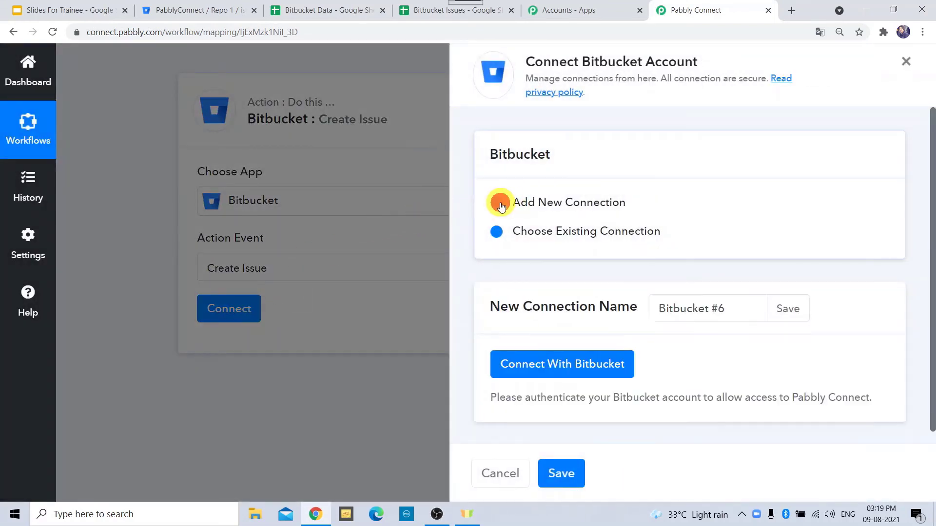
left_click(555, 364)
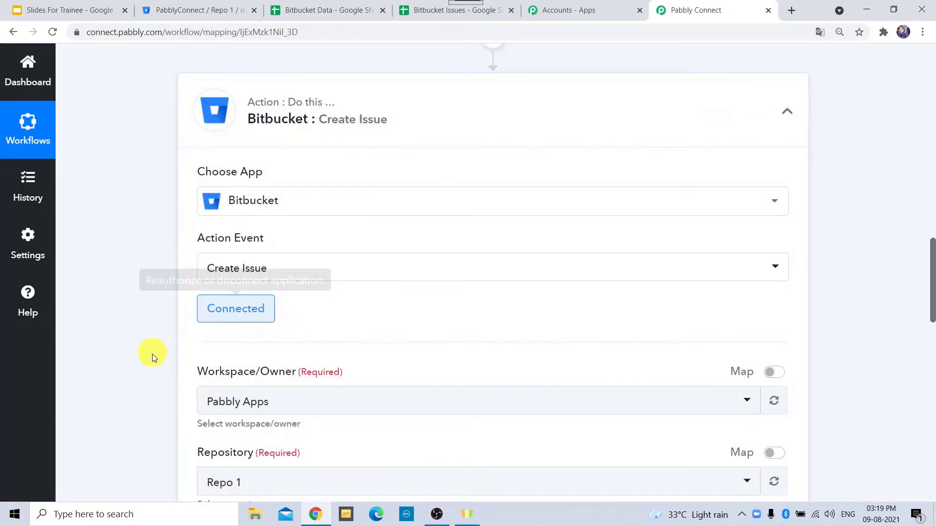
View all workspaces in Bitbucket and compare them with the Workspace/Owner options of the Pabbly Connect action.
scroll(152, 356, "down", 3)
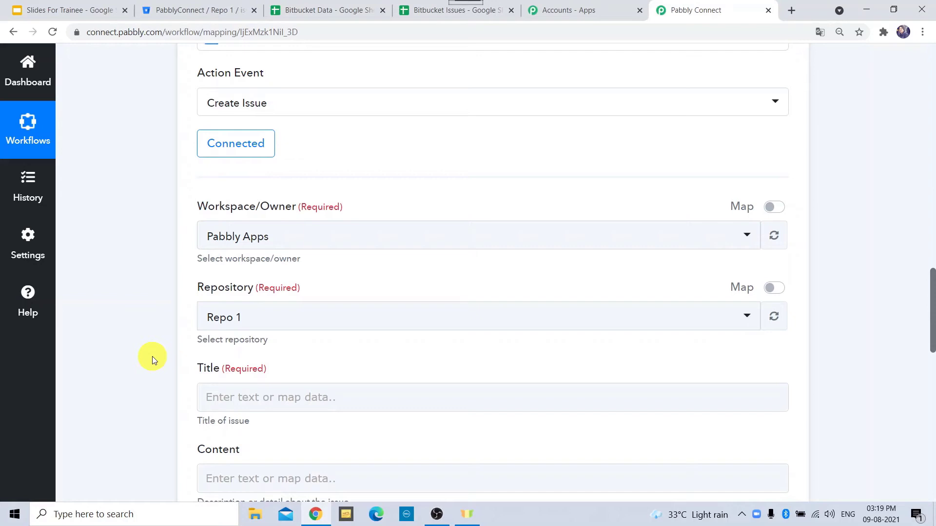
scroll(152, 356, "down", 2)
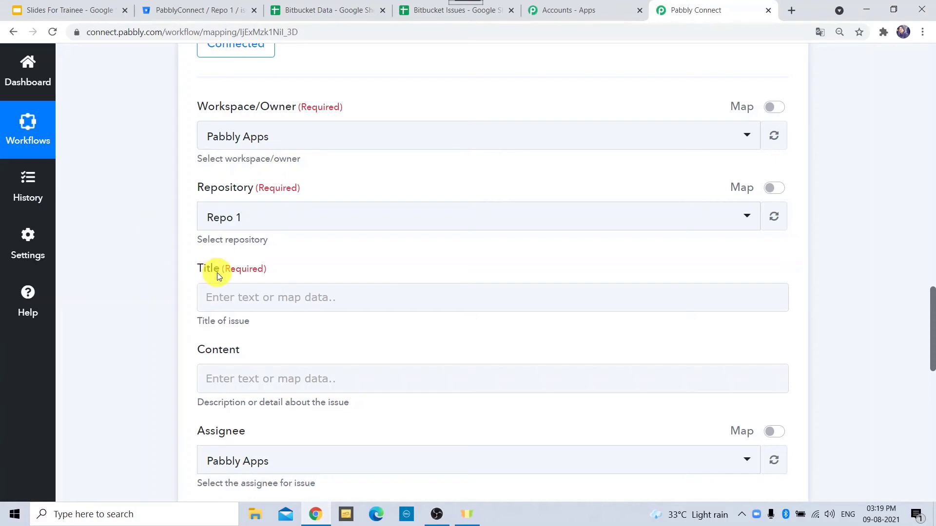
left_click(247, 107)
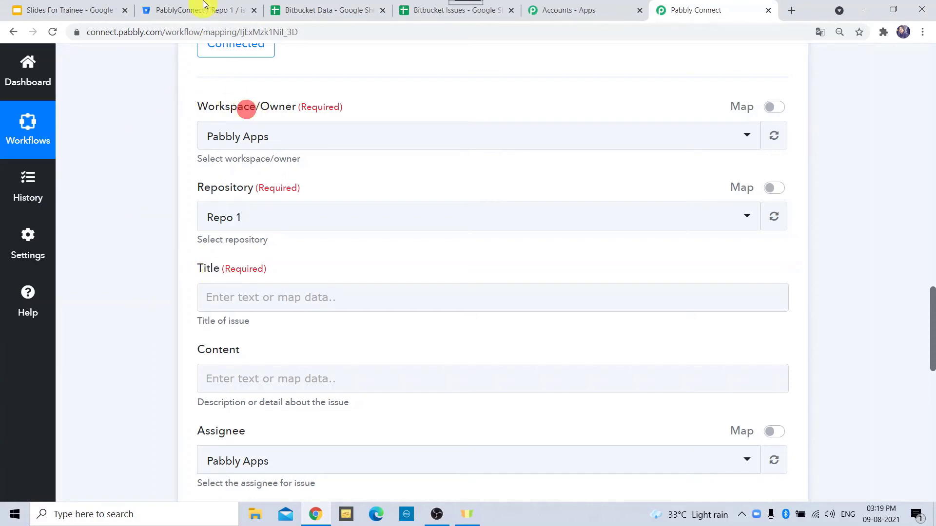
left_click(205, 9)
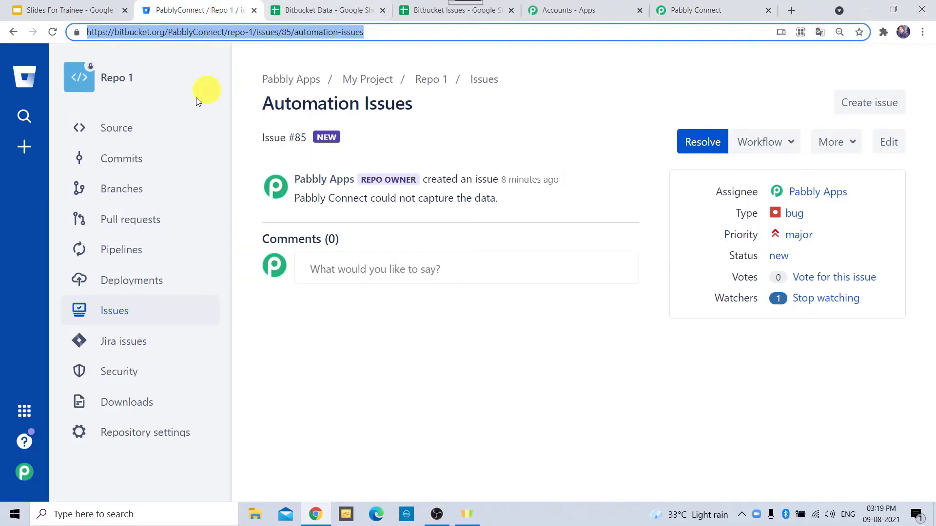
left_click(25, 476)
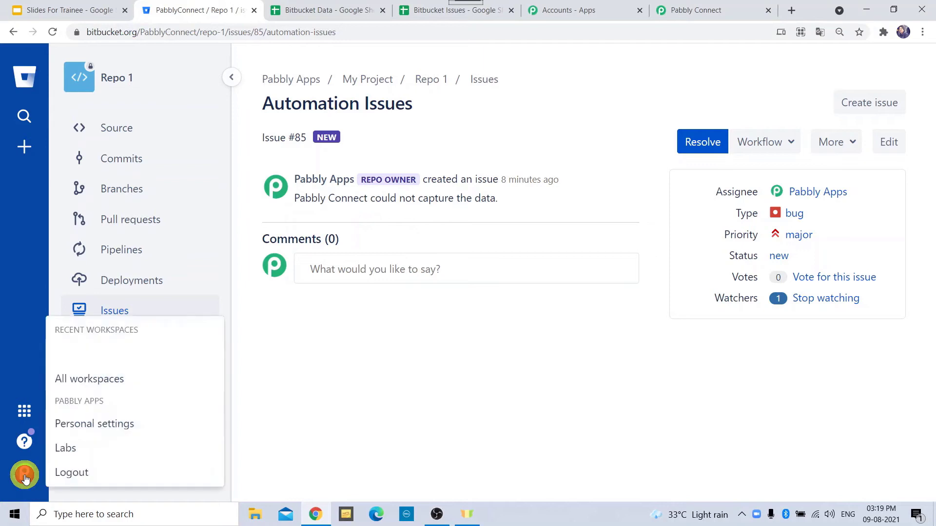
left_click(104, 383)
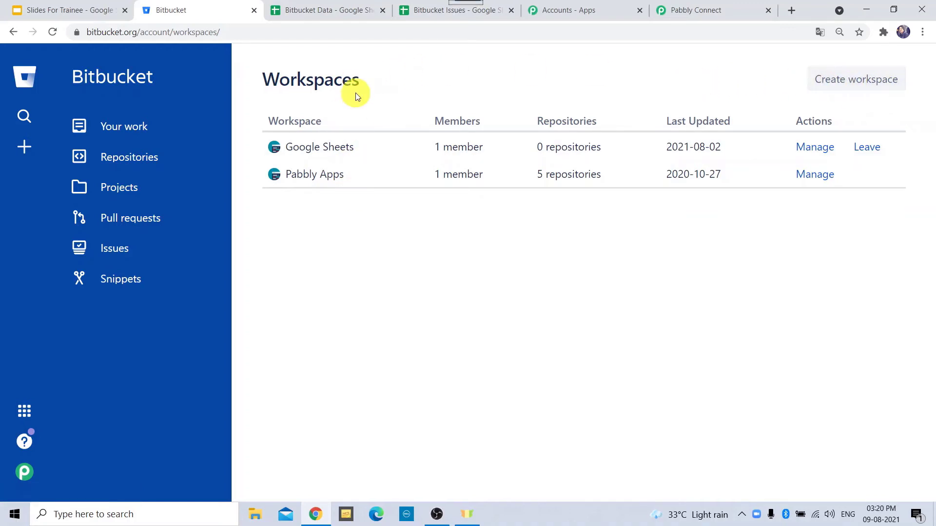
left_click(704, 9)
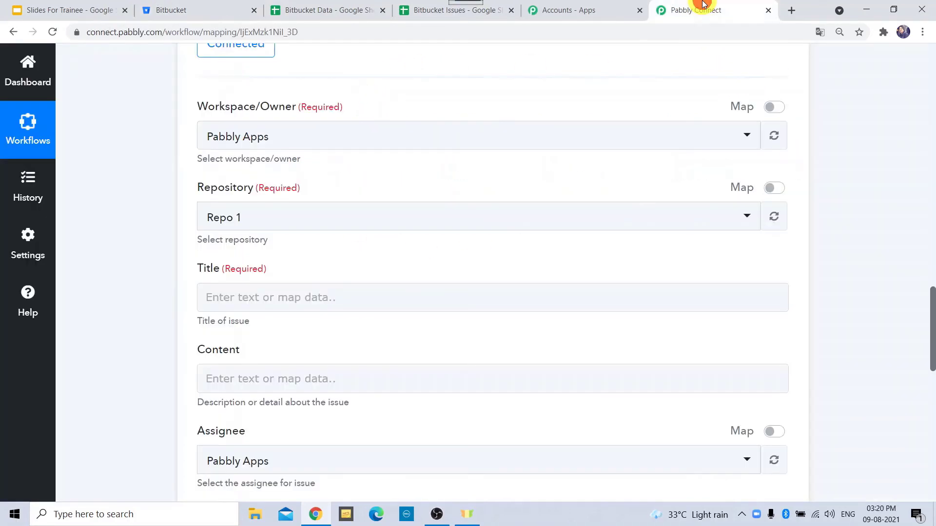
left_click(280, 138)
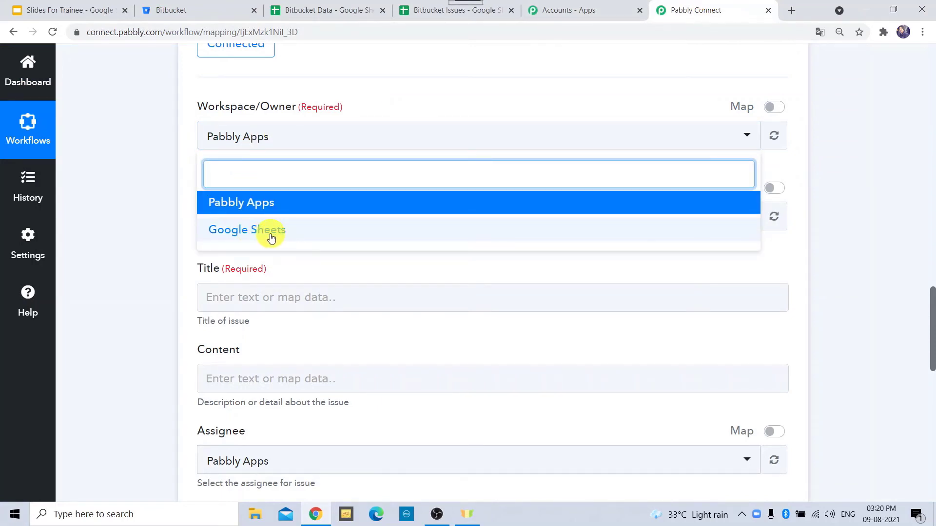
left_click(157, 219)
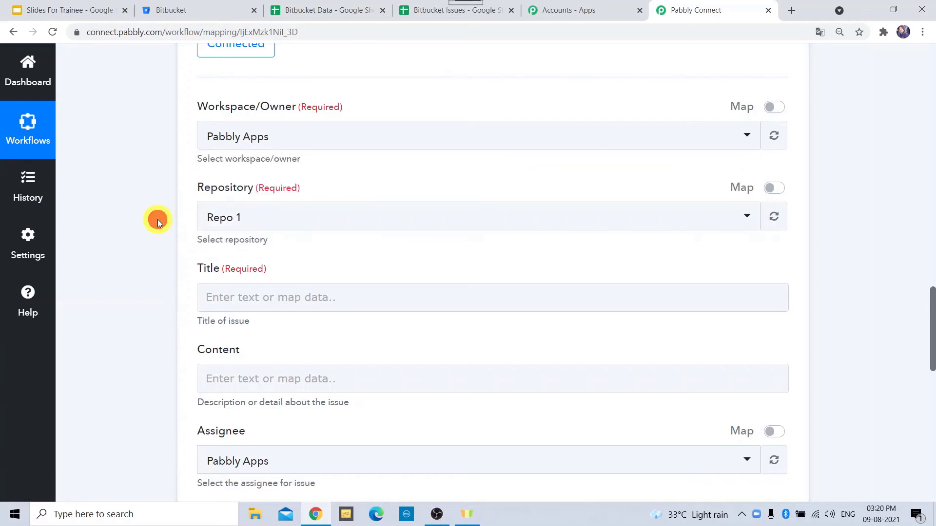
Look at the account's repository list in Bitbucket, then return to the Pabbly Connect workflow.
left_click(201, 11)
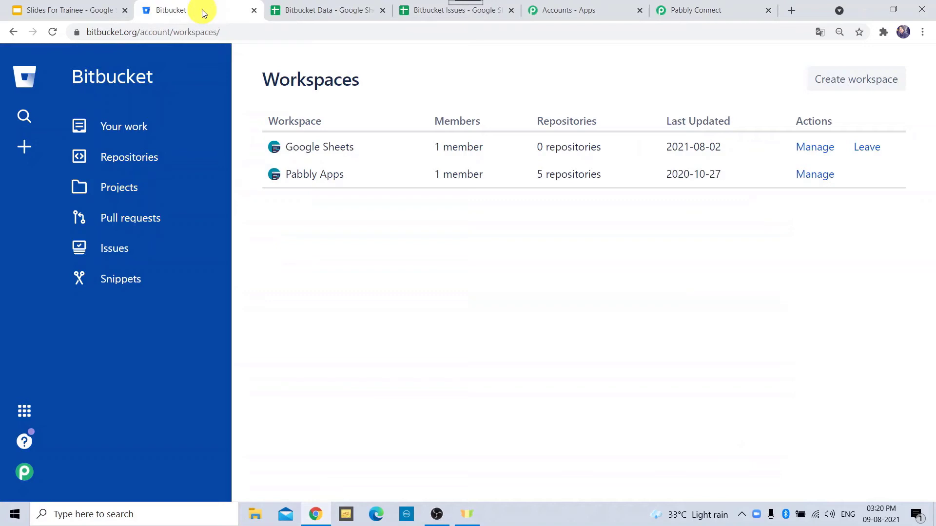
left_click(129, 157)
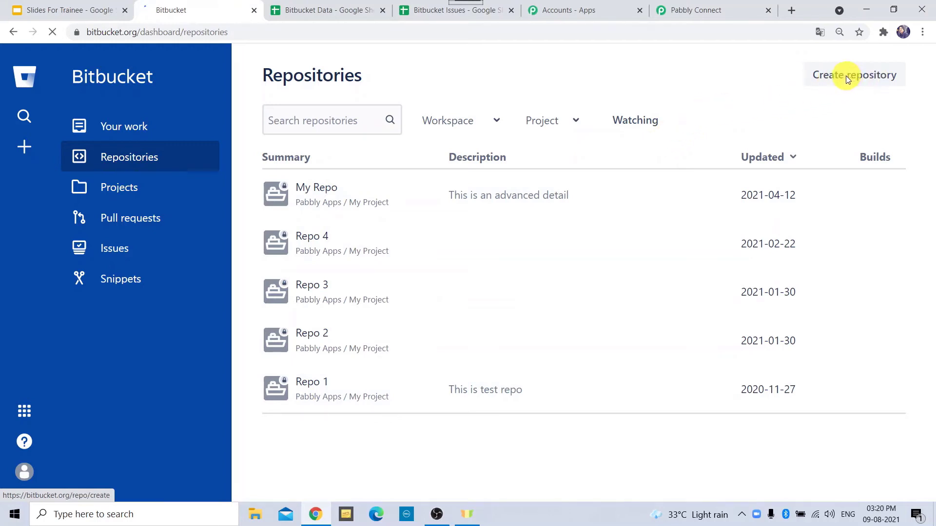
left_click(703, 10)
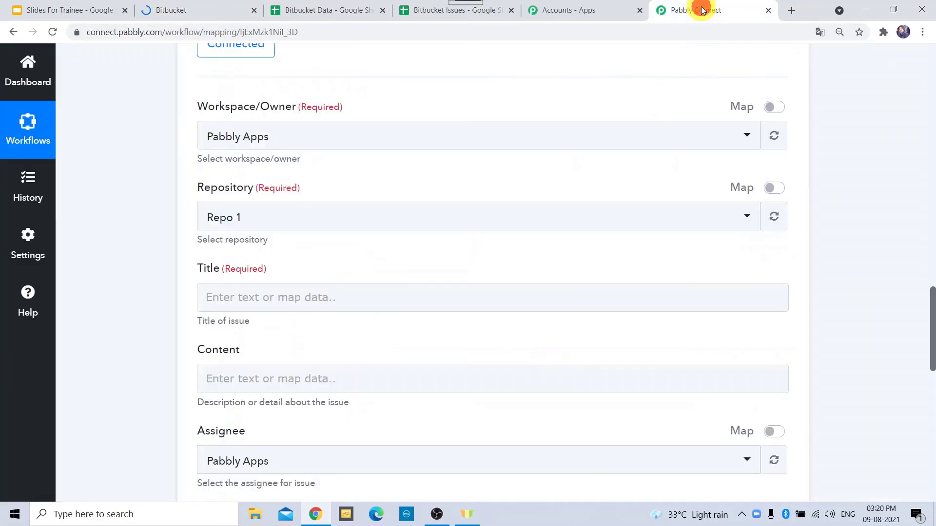
Select Pabbly Apps as the Workspace/Owner of the Create Issue action.
left_click(213, 309)
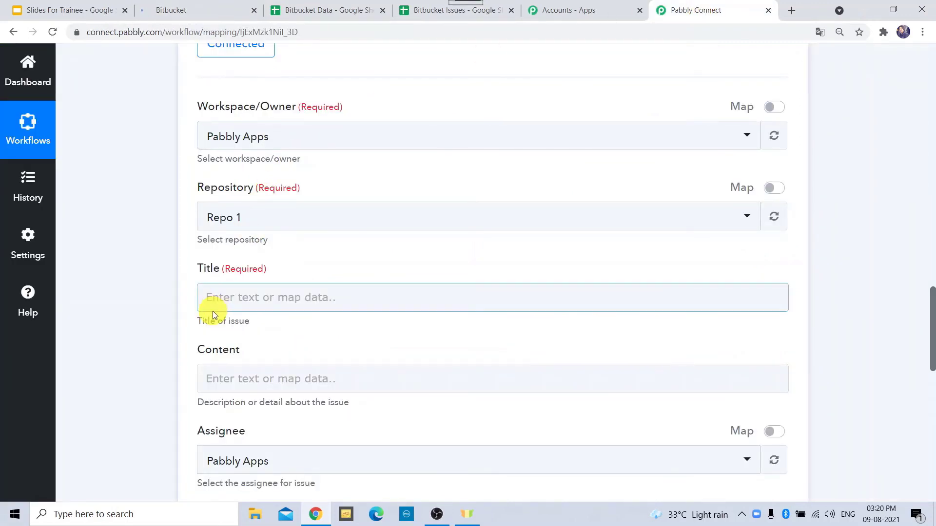
left_click(277, 139)
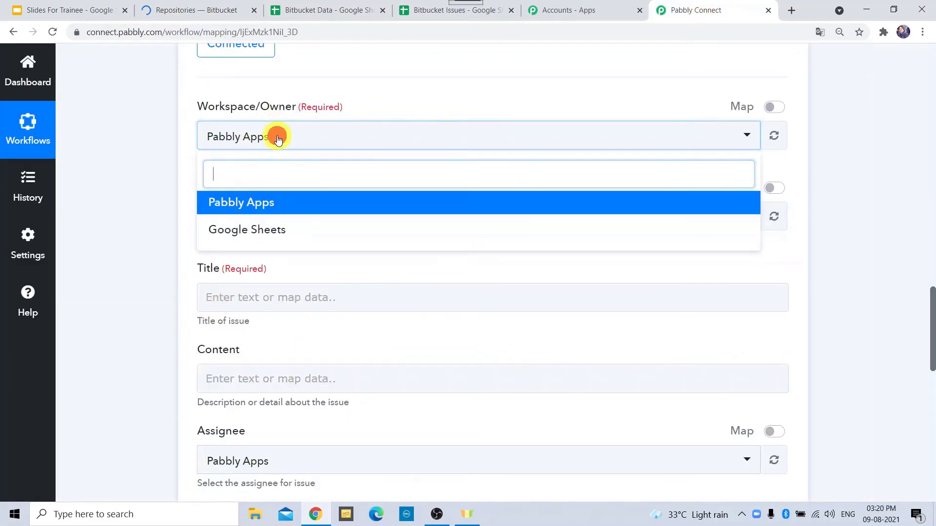
left_click(237, 204)
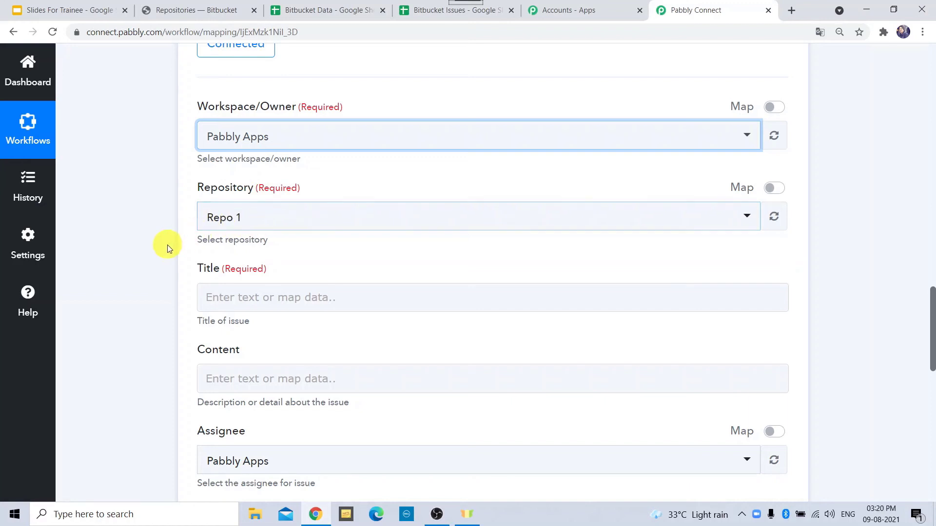
left_click(148, 315)
Map the Title value from the Google Sheets New Spreadsheet Row step into the issue's Title.
left_click(232, 297)
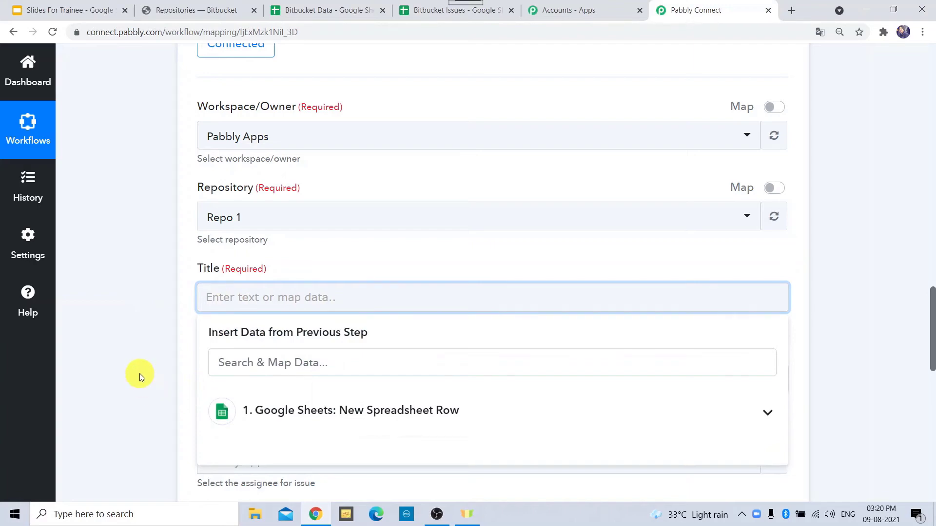
scroll(139, 373, "up", 8)
scroll(140, 373, "up", 5)
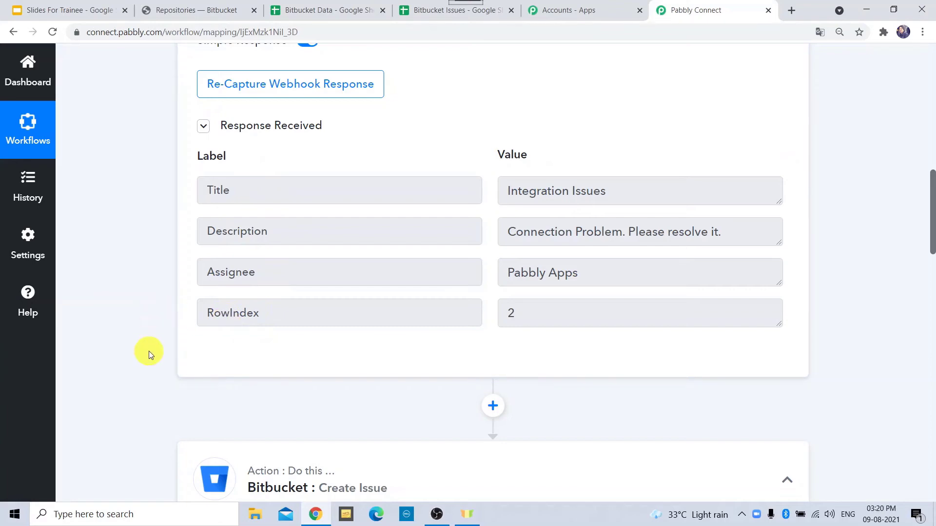
scroll(148, 351, "down", 12)
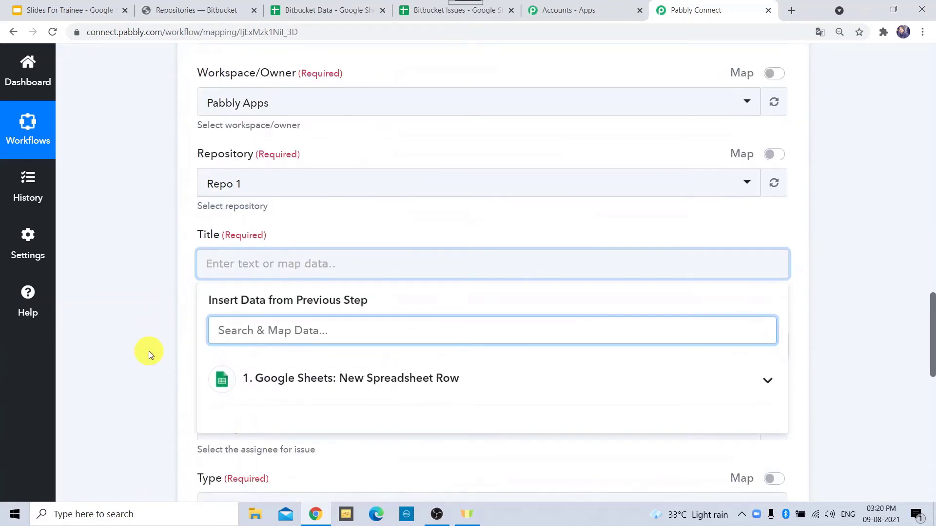
left_click(279, 380)
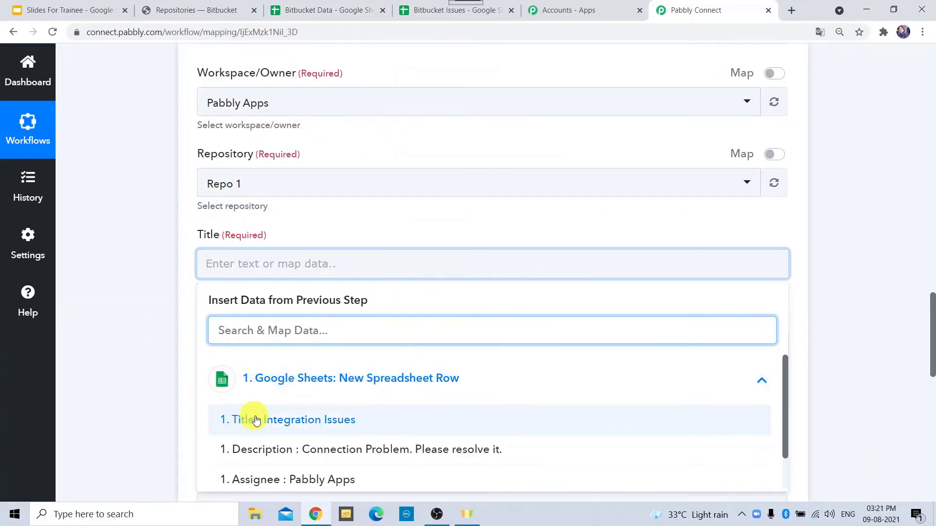
left_click(341, 421)
left_click(122, 349)
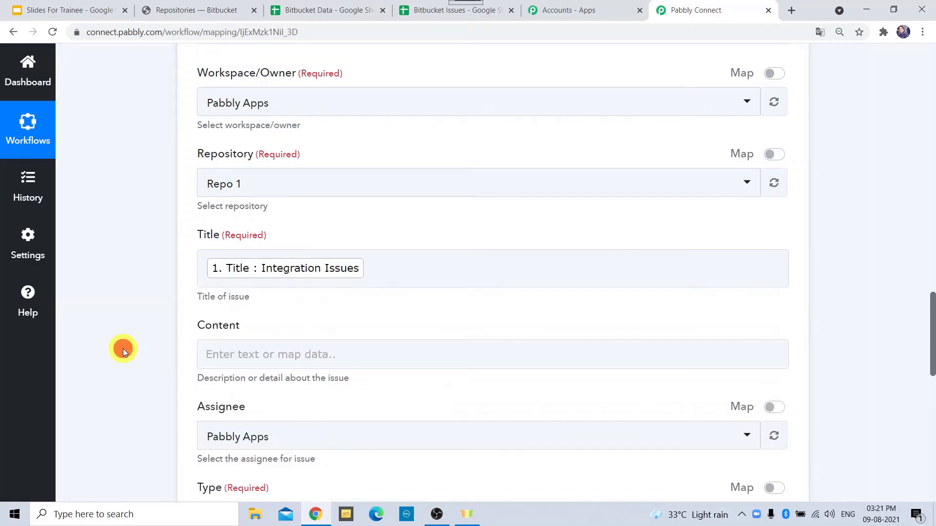
Map the Description value from the Google Sheets New Spreadsheet Row step into the issue's Content.
scroll(123, 349, "down", 3)
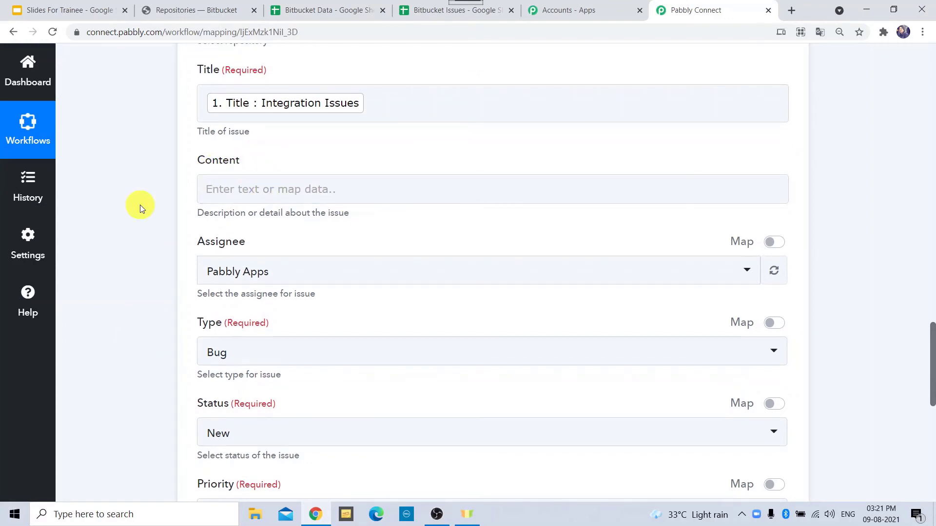
scroll(140, 206, "up", 6)
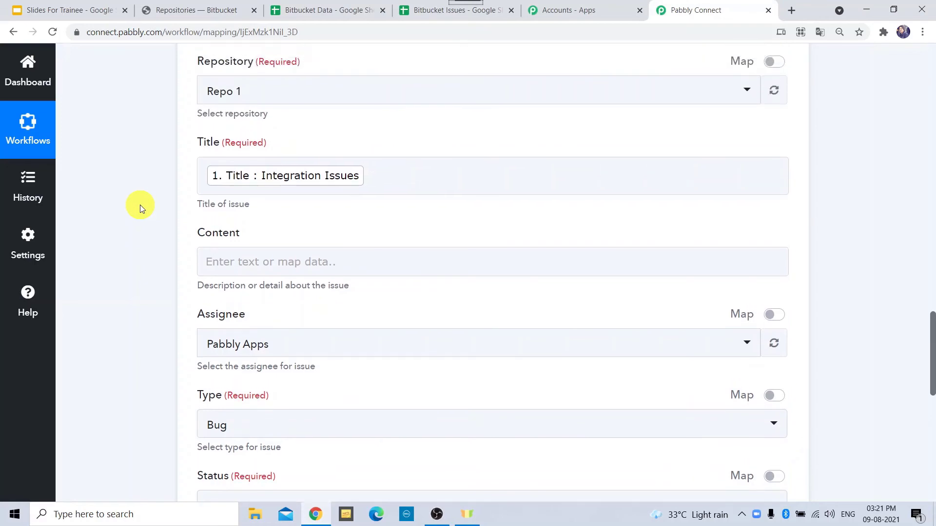
scroll(140, 204, "up", 10)
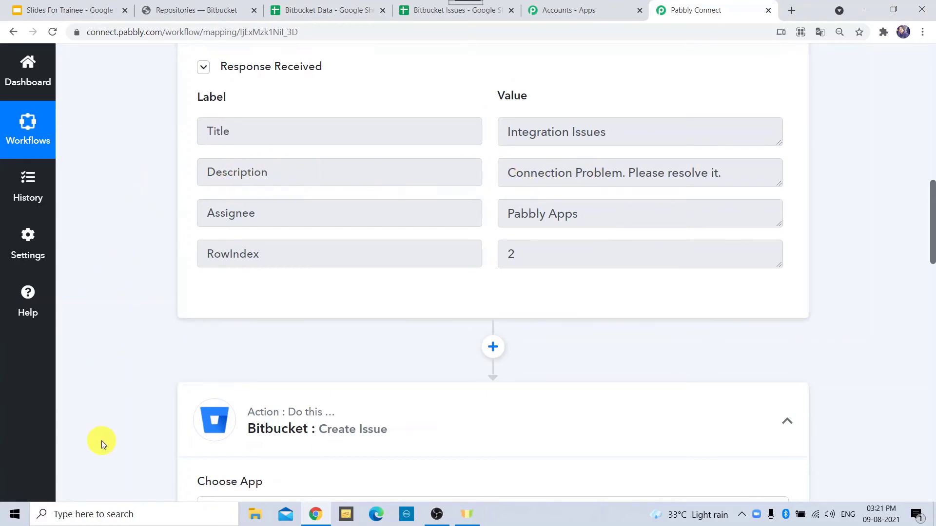
scroll(101, 441, "down", 6)
scroll(101, 441, "down", 8)
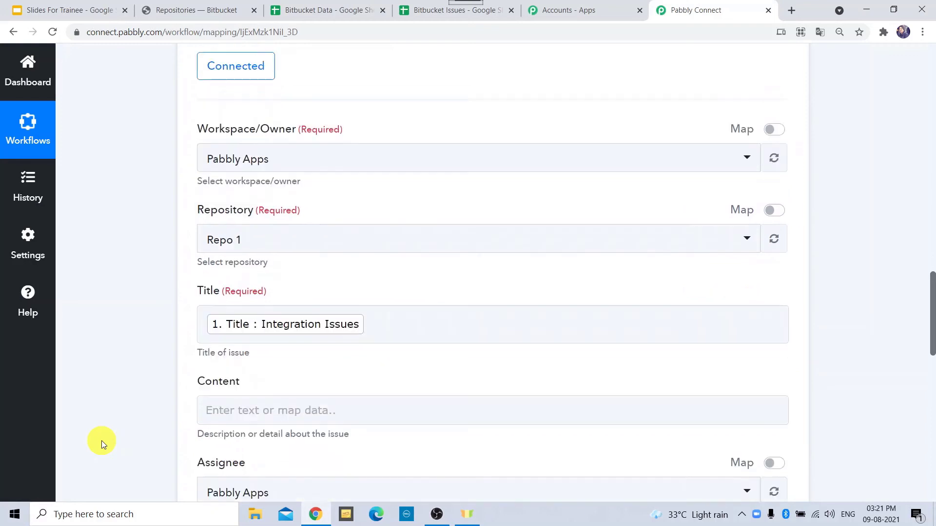
left_click(266, 270)
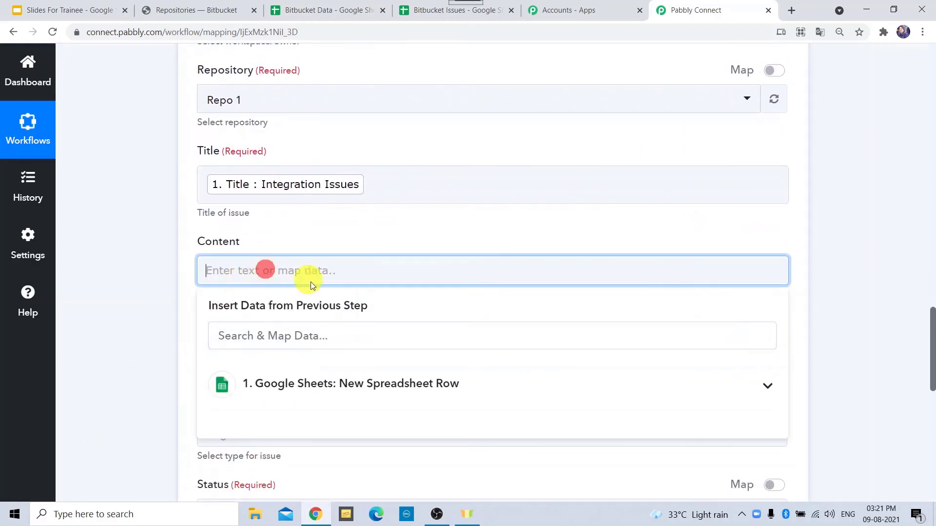
left_click(329, 385)
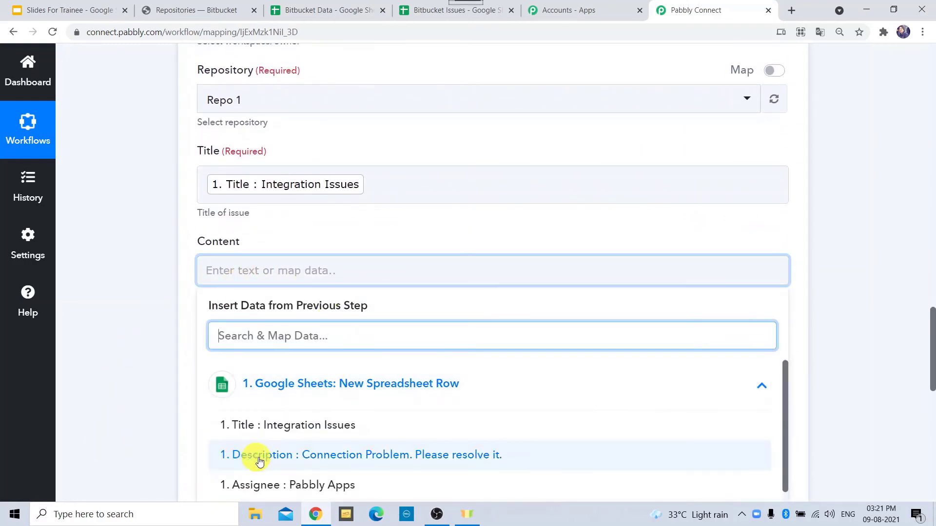
left_click(286, 458)
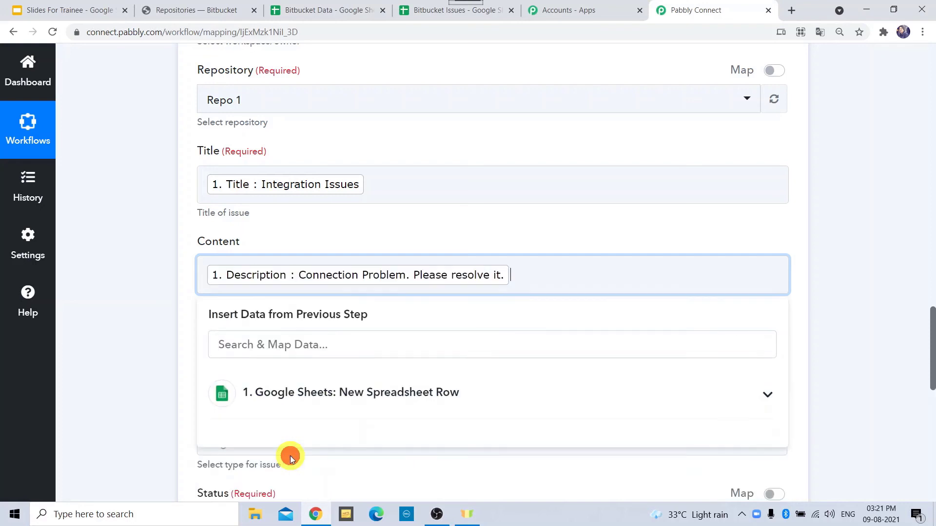
left_click(125, 361)
Choose Pabbly Apps as the issue's Assignee and Bug as its Type.
scroll(125, 359, "down", 3)
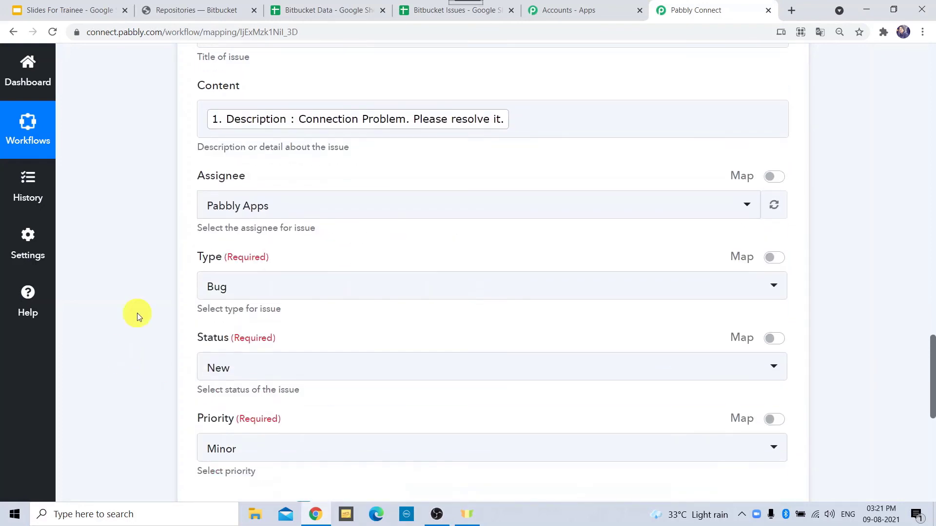
left_click(275, 213)
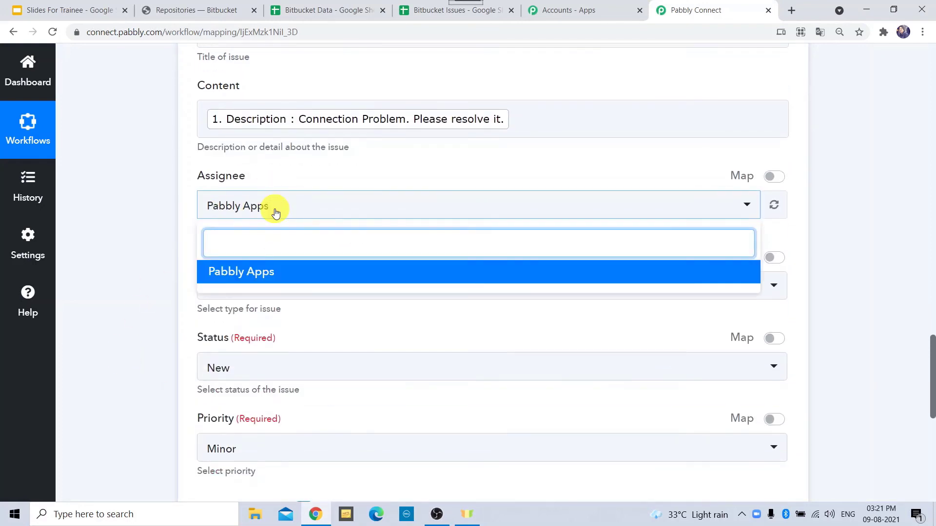
left_click(241, 272)
left_click(144, 281)
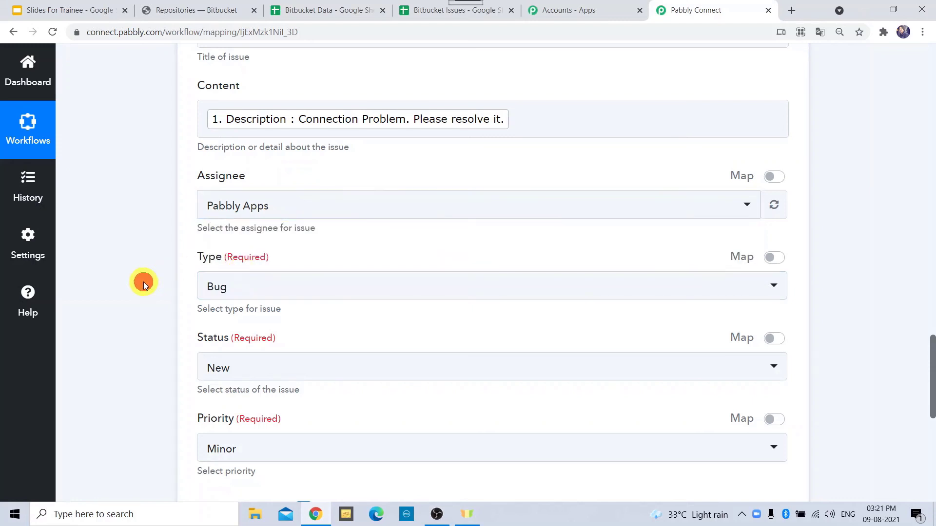
left_click(289, 285)
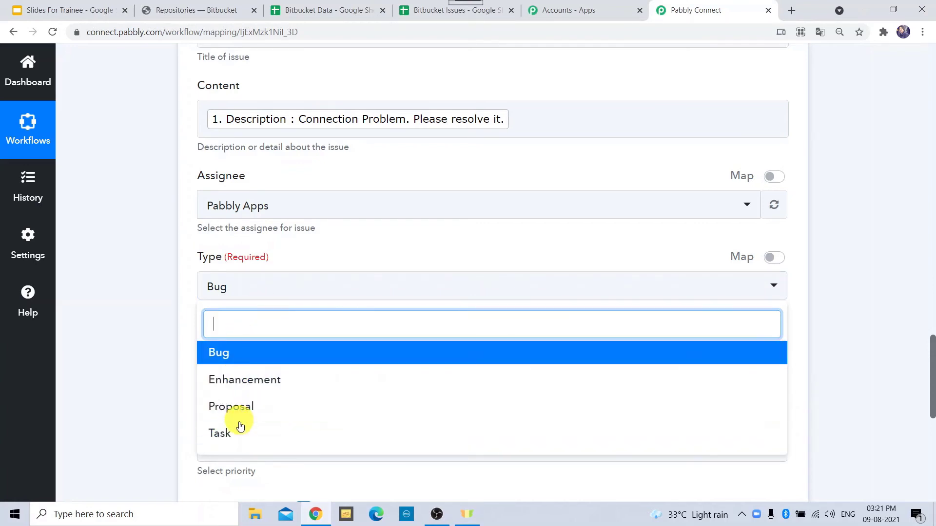
left_click(242, 355)
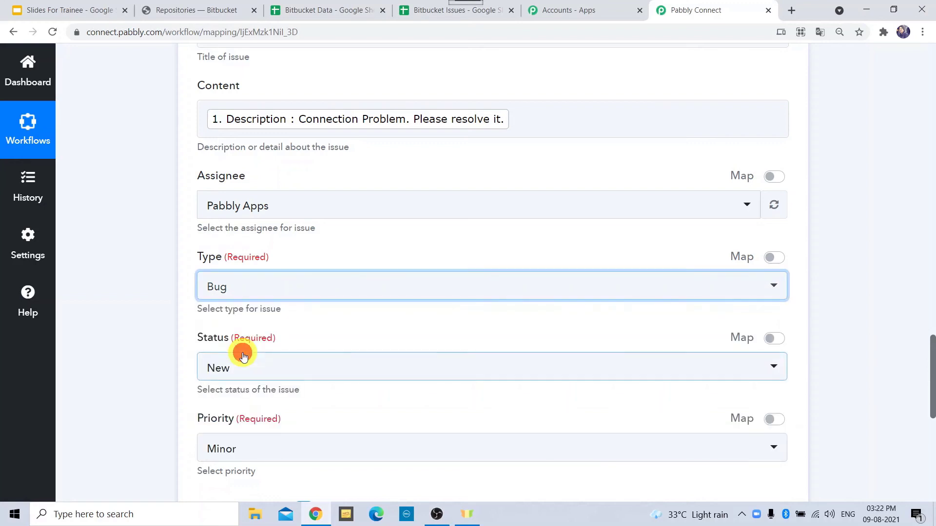
left_click(154, 342)
Choose New as the issue's Status and set its Priority to Major.
scroll(154, 343, "down", 1)
scroll(154, 342, "down", 1)
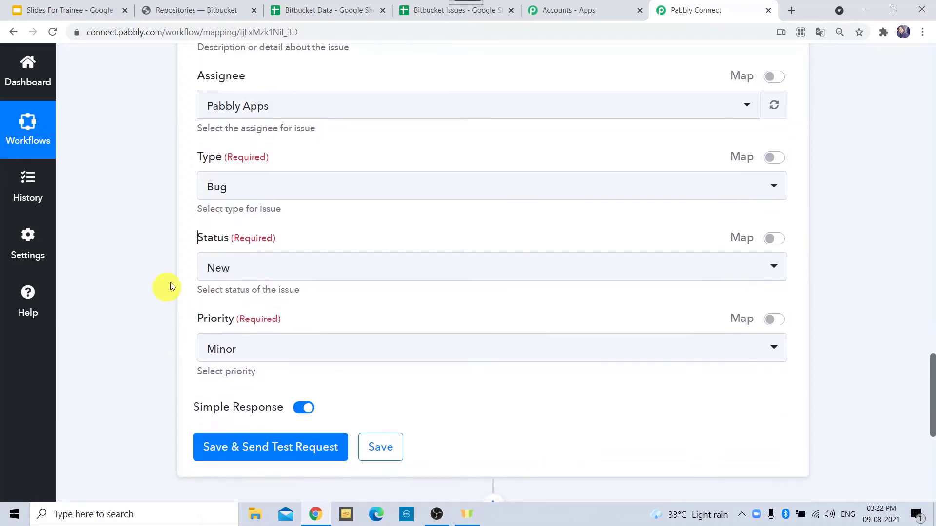
left_click(287, 268)
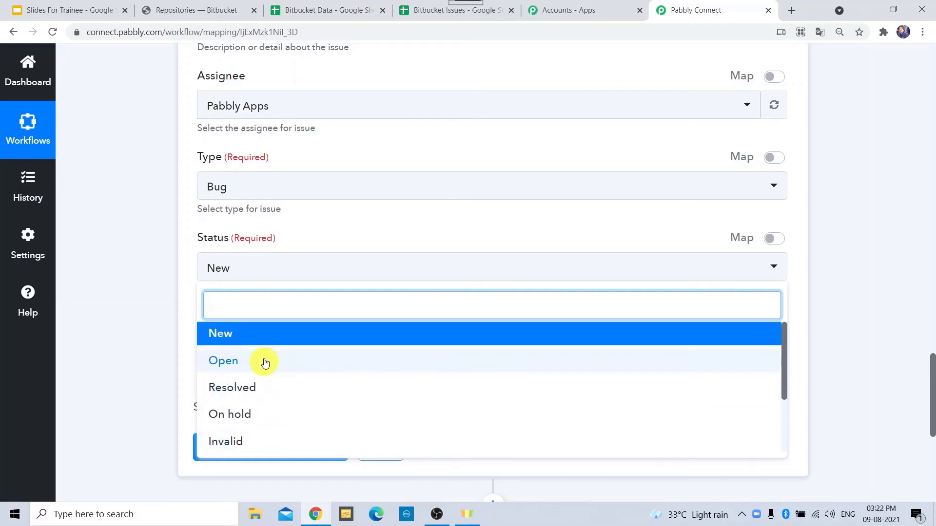
left_click(273, 336)
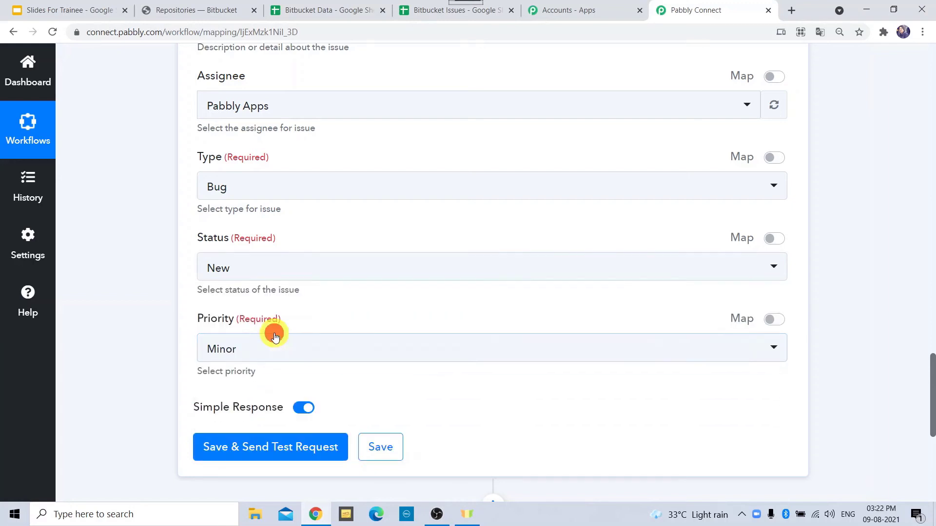
left_click(158, 327)
left_click(282, 351)
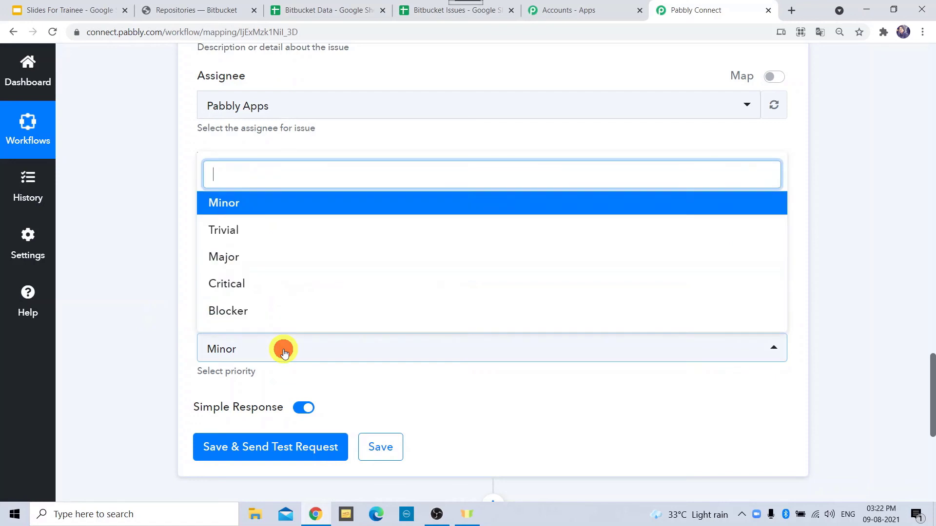
left_click(235, 256)
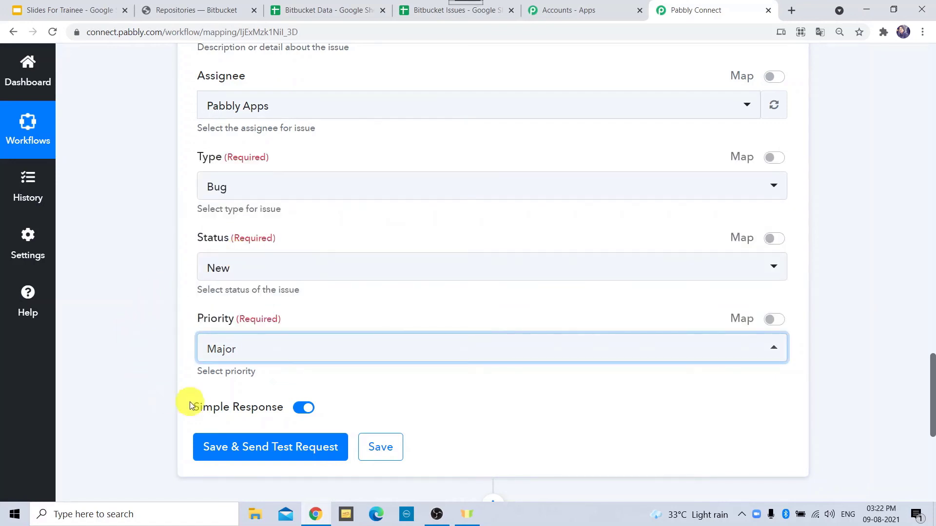
Save the Create Issue action's field values and send a test request to Bitbucket.
left_click(255, 445)
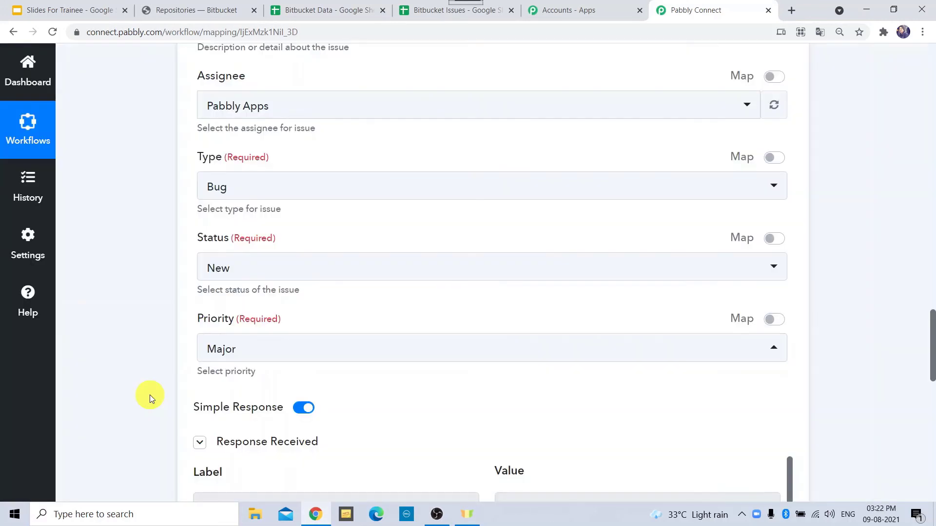
scroll(150, 395, "down", 2)
scroll(150, 394, "down", 1)
mouse_move(307, 262)
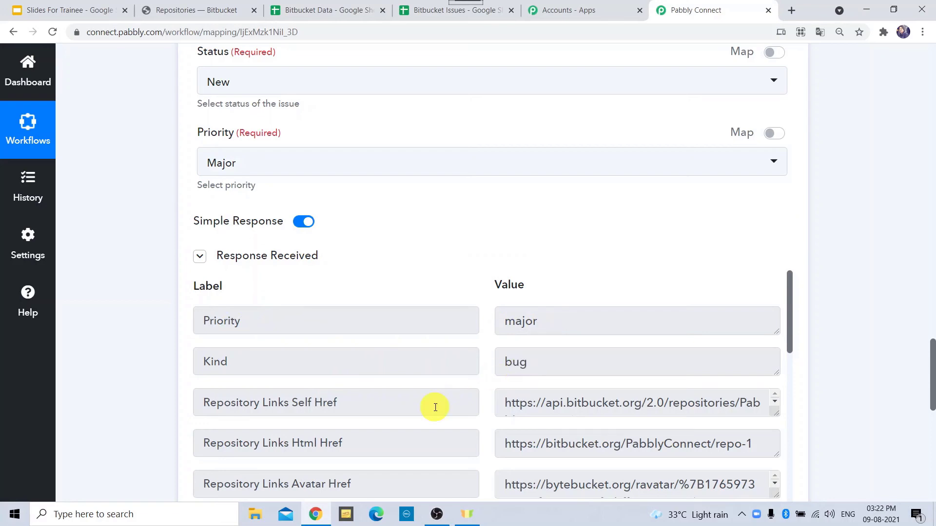
Look through the fields of the received Bitbucket response and save the Create Issue action.
scroll(435, 407, "down", 7)
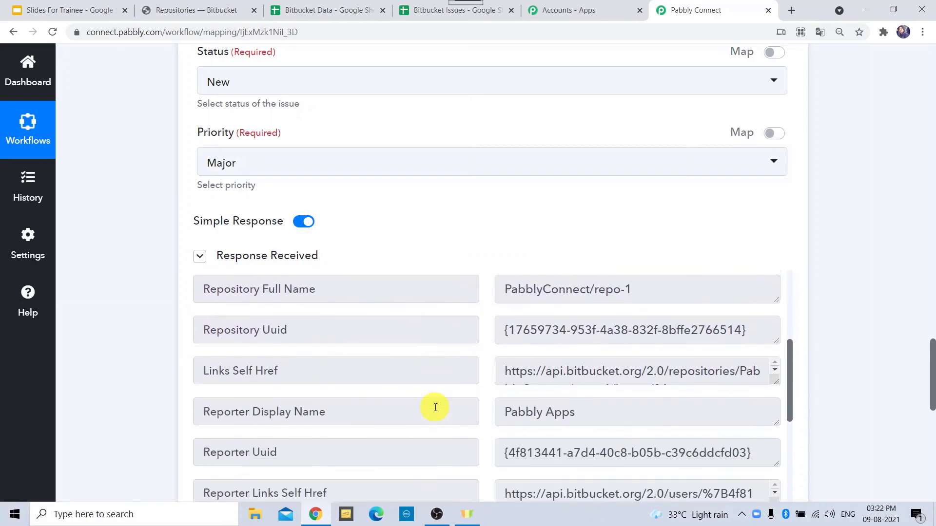
scroll(435, 407, "down", 18)
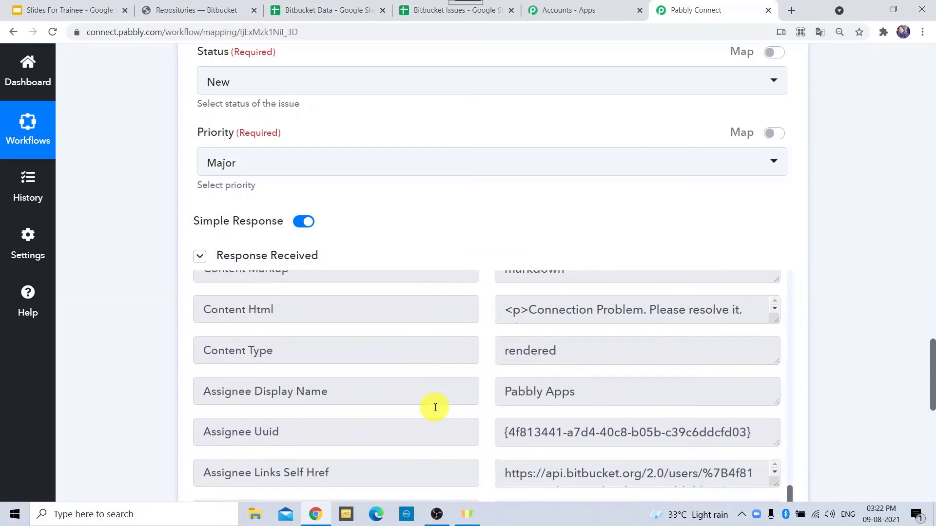
scroll(435, 408, "down", 8)
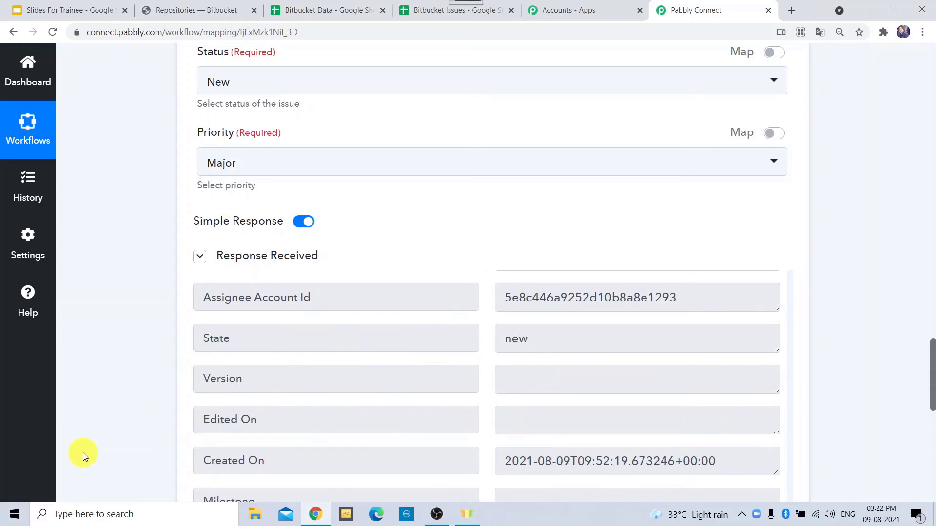
scroll(83, 452, "down", 6)
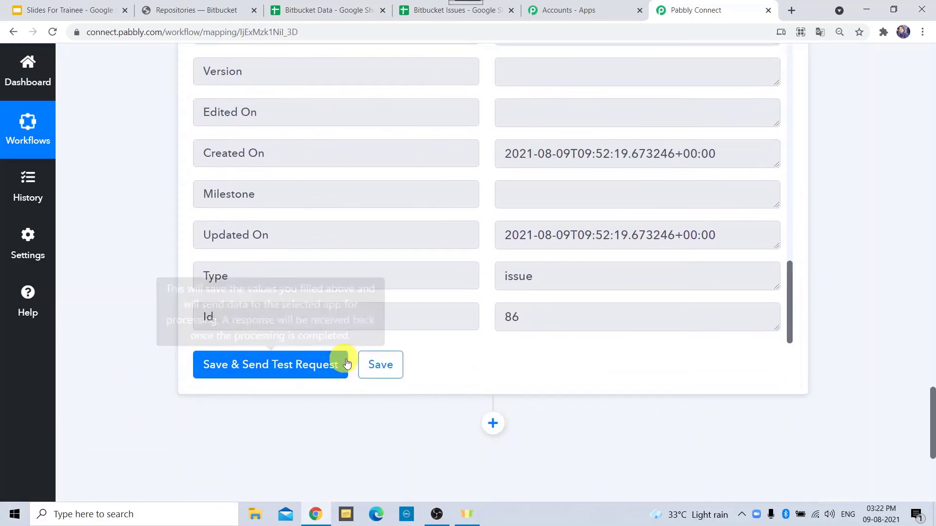
left_click(388, 362)
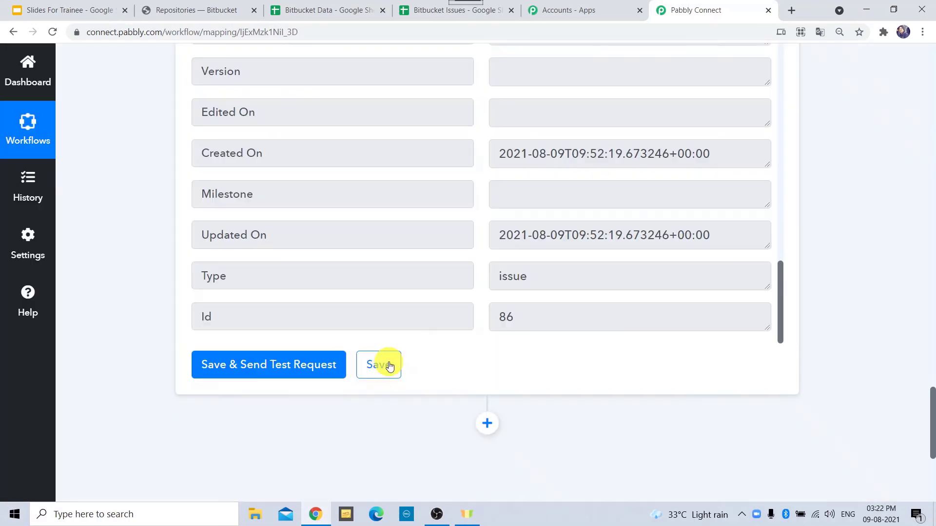
Open Repo 1's issue list in Bitbucket and compare the newest issue with the row in the Bitbucket Issues spreadsheet.
left_click(189, 10)
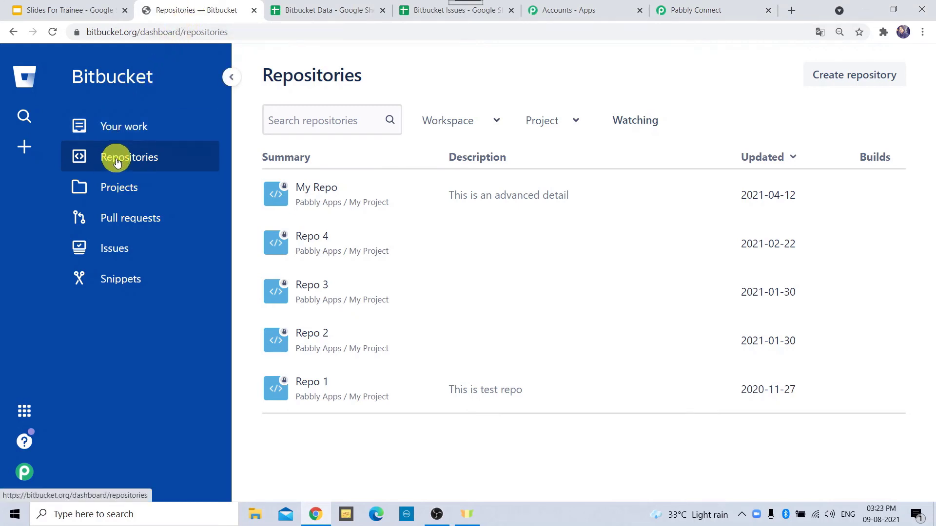
left_click(312, 384)
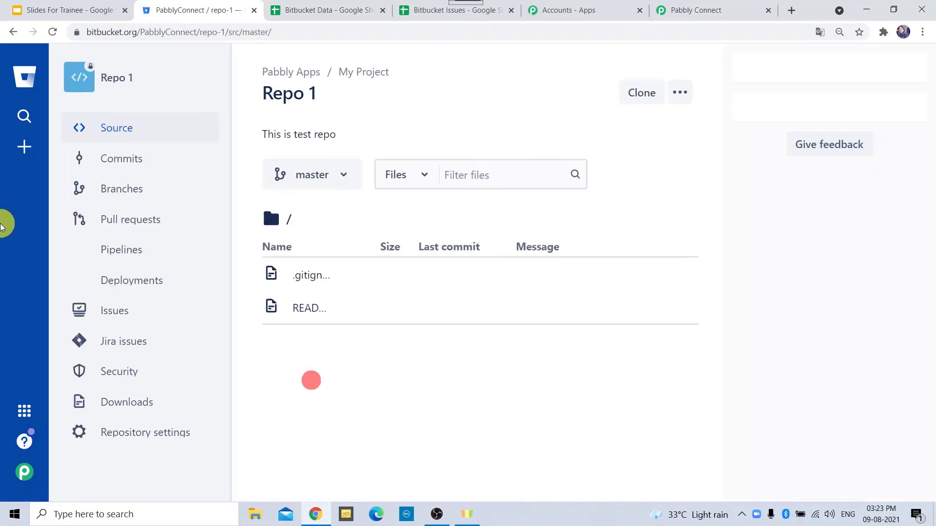
left_click(119, 314)
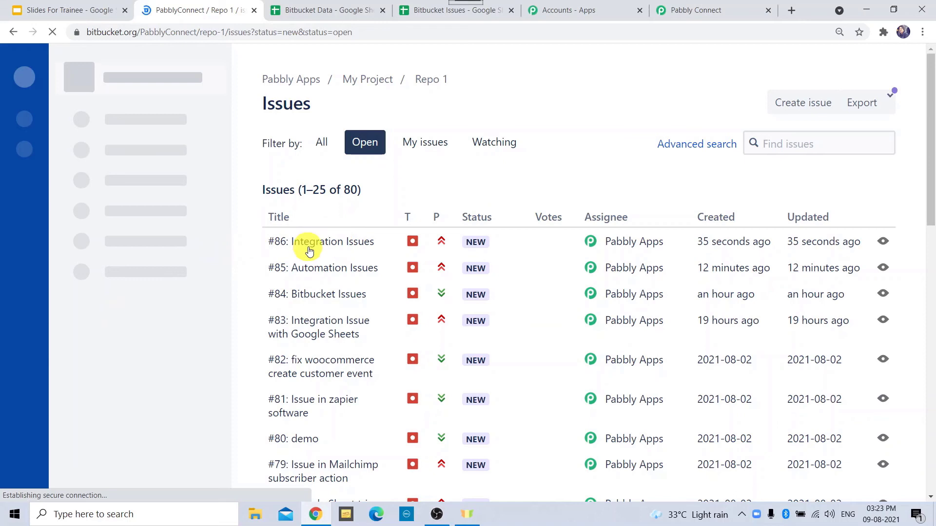
left_click(329, 9)
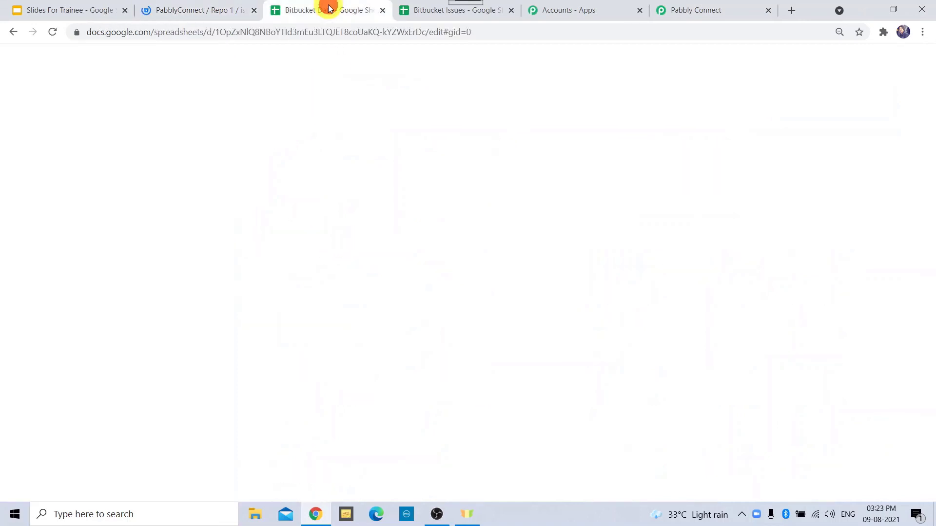
left_click(423, 6)
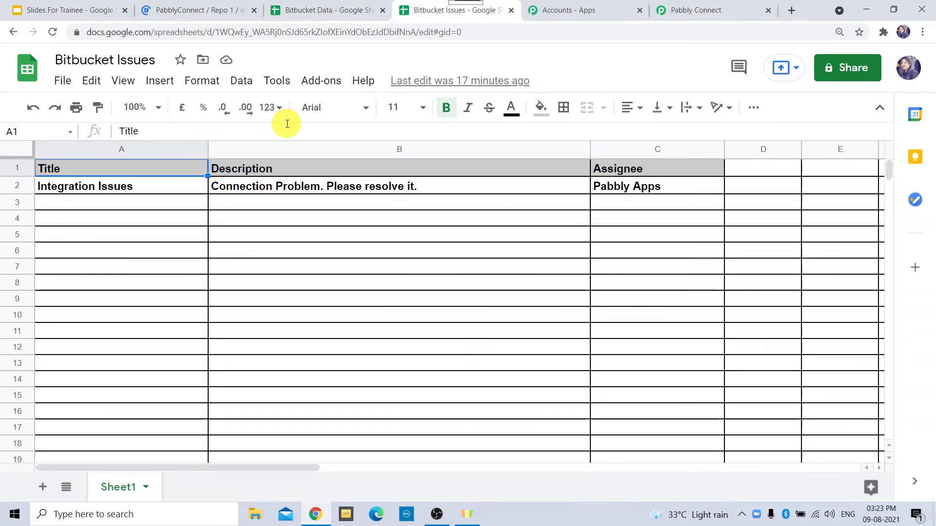
left_click(217, 7)
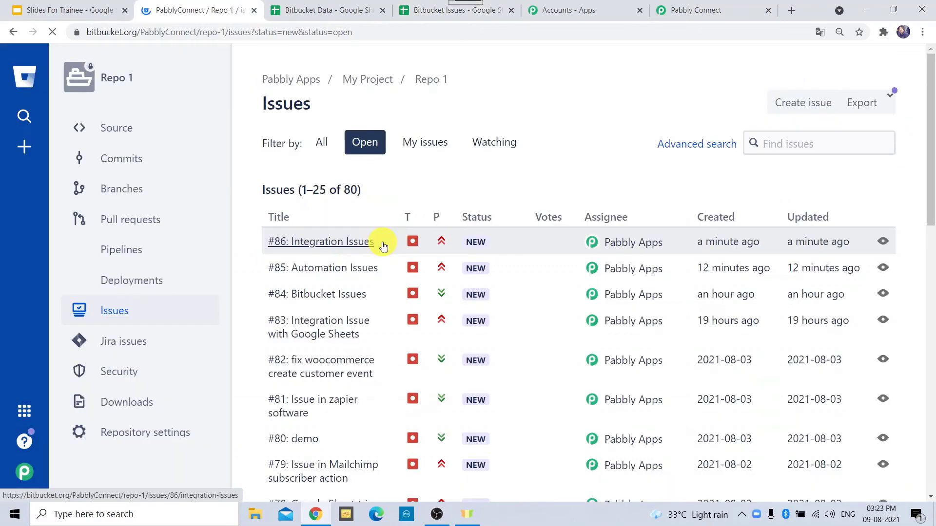
Open the Integration Issues issue in Repo 1 and check its description, assignee, type, priority and status.
left_click(337, 244)
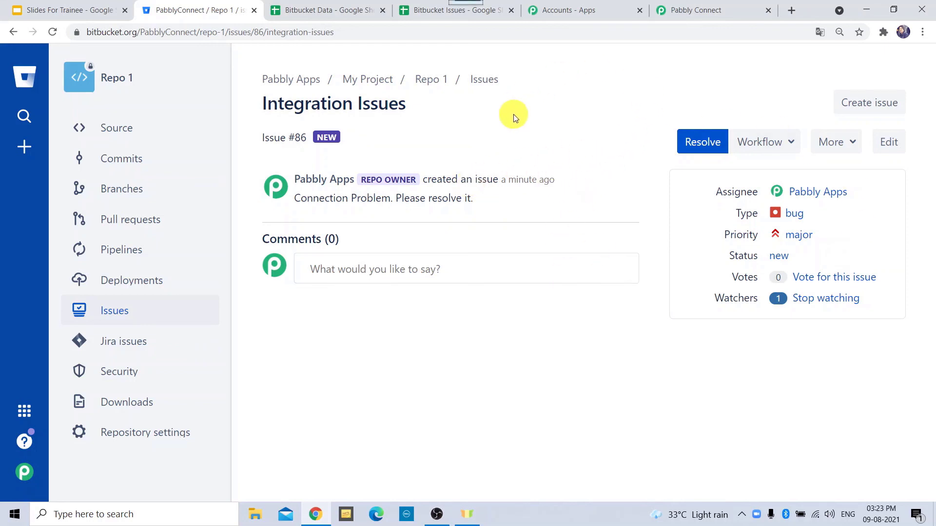
In the Bitbucket Issues spreadsheet, enter the title "Subscription Issues" in cell A3 and make row 3 bold.
left_click(424, 11)
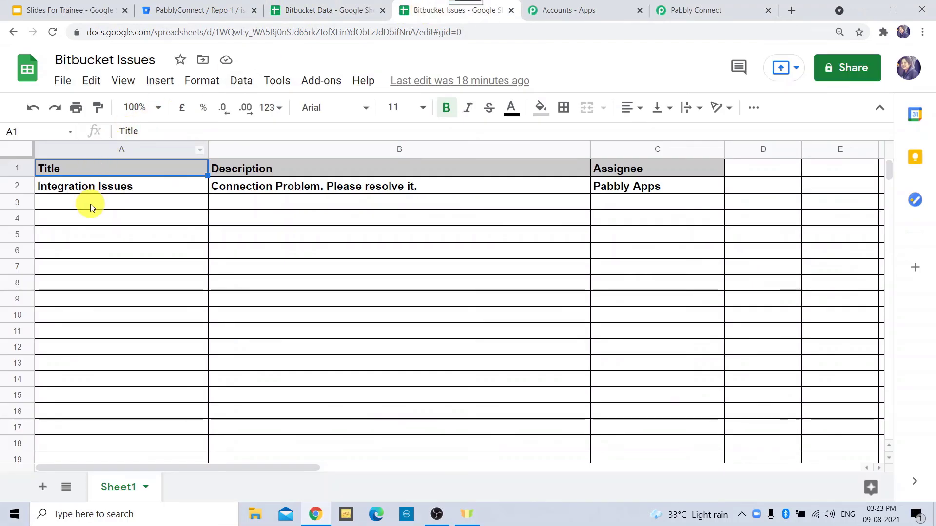
left_click(90, 204)
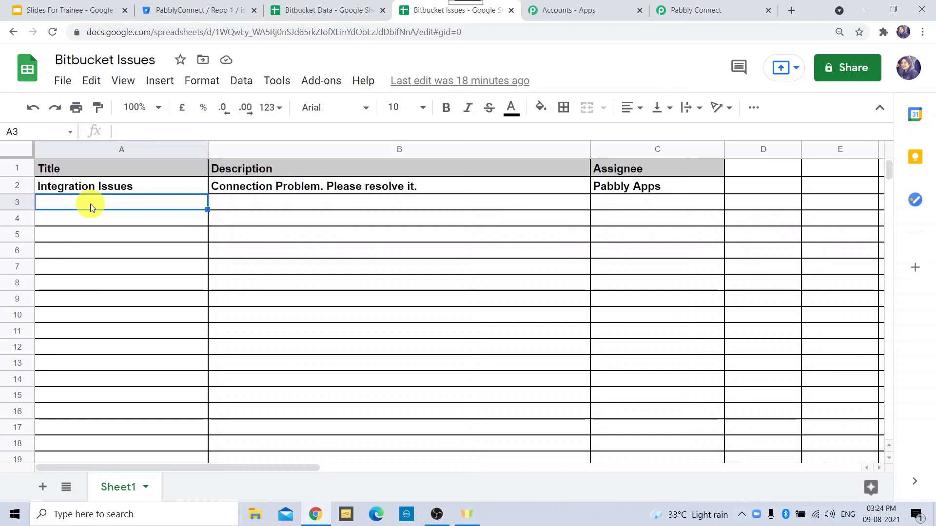
type("Sub")
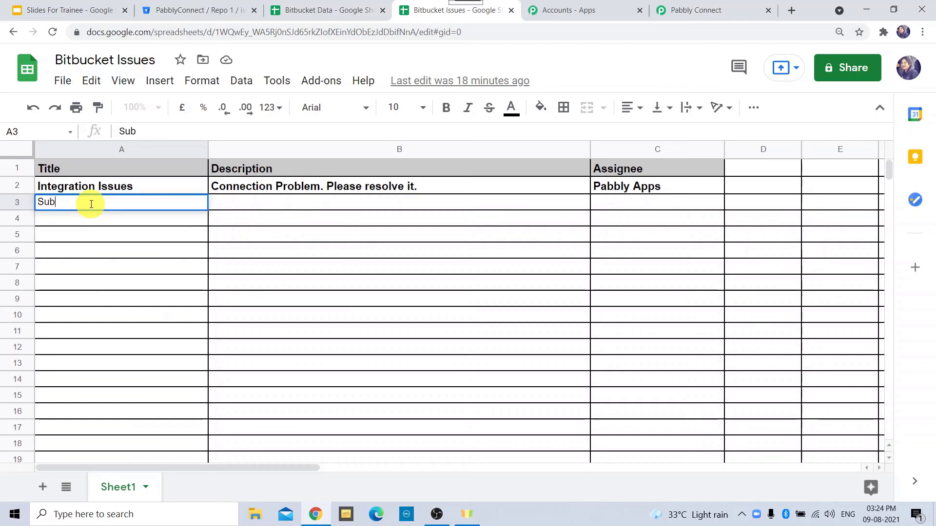
type("scription Issues")
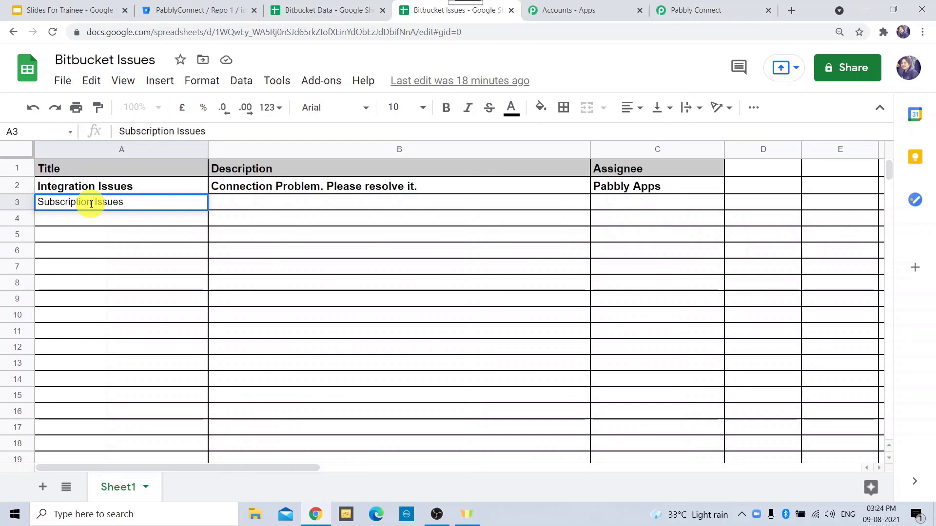
key("Tab")
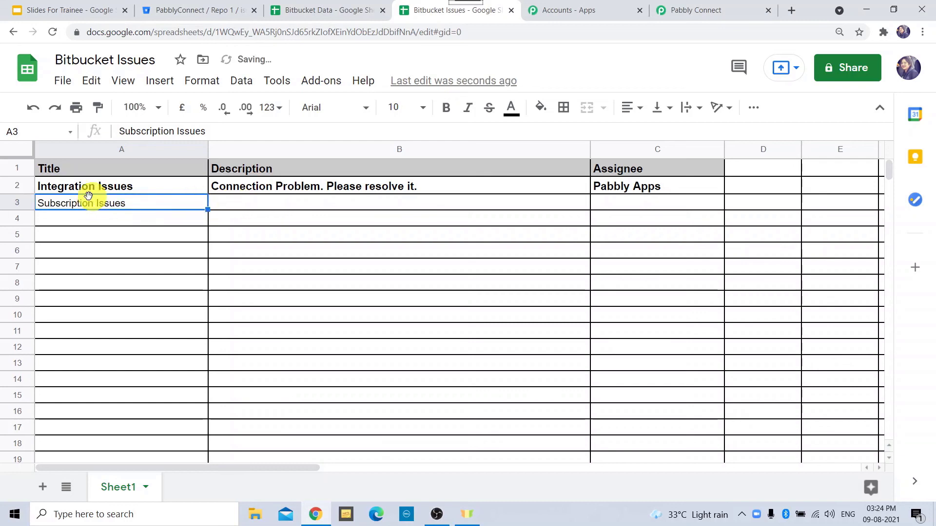
left_click(25, 201)
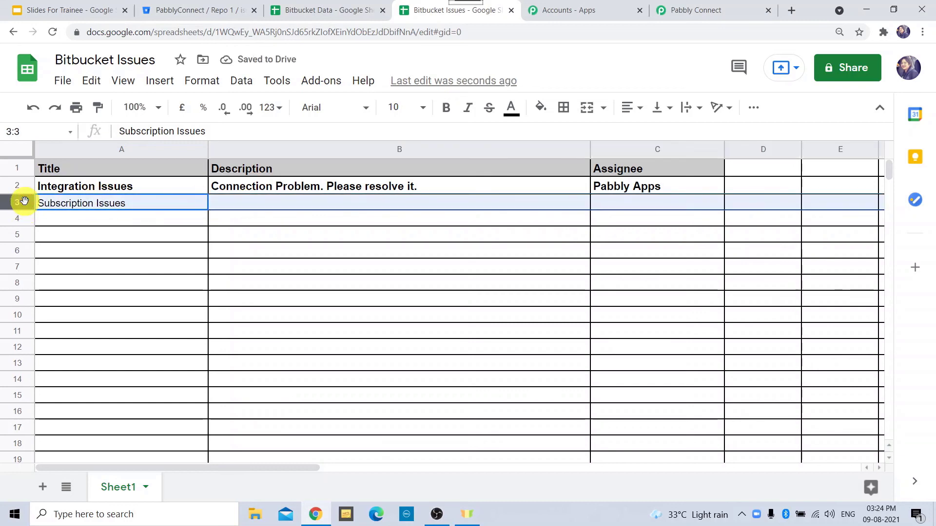
key("ctrl+b")
left_click(273, 233)
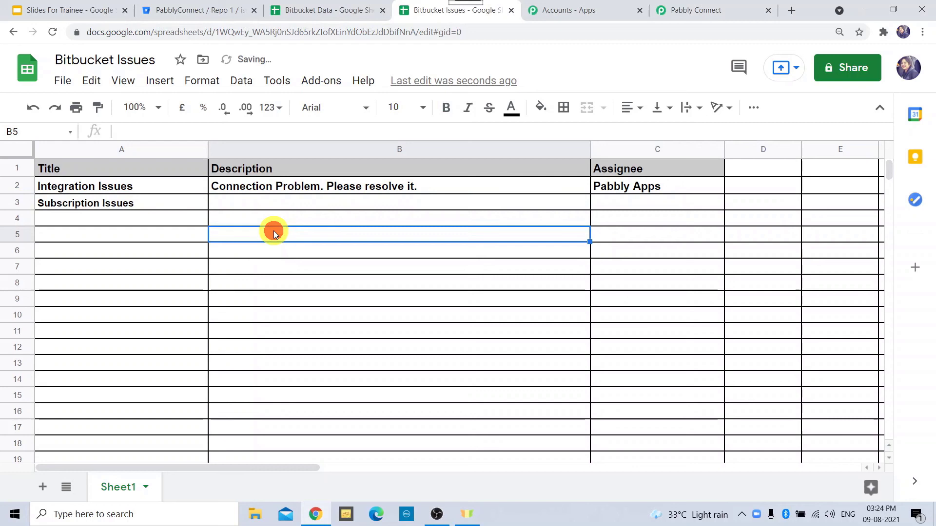
Enter "Could not capture the subscriber data." as the description in cell B3.
left_click(241, 202)
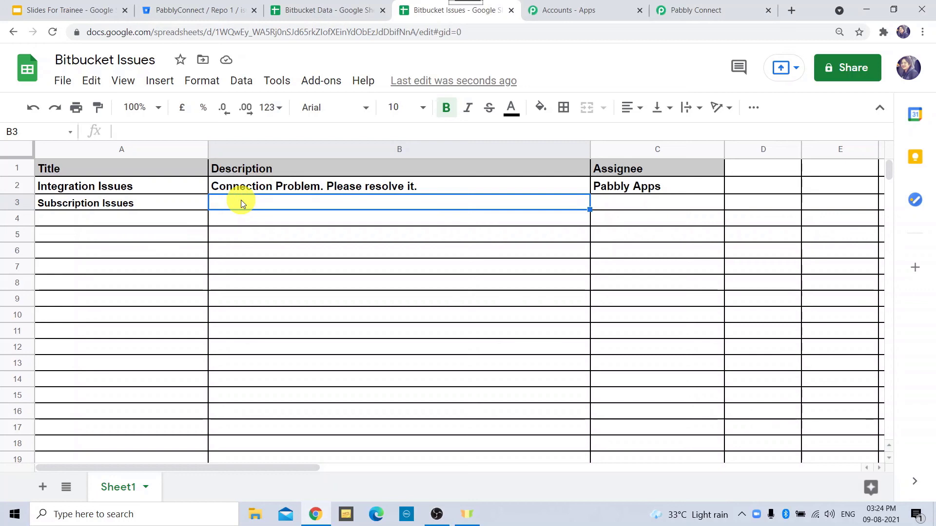
type("SC")
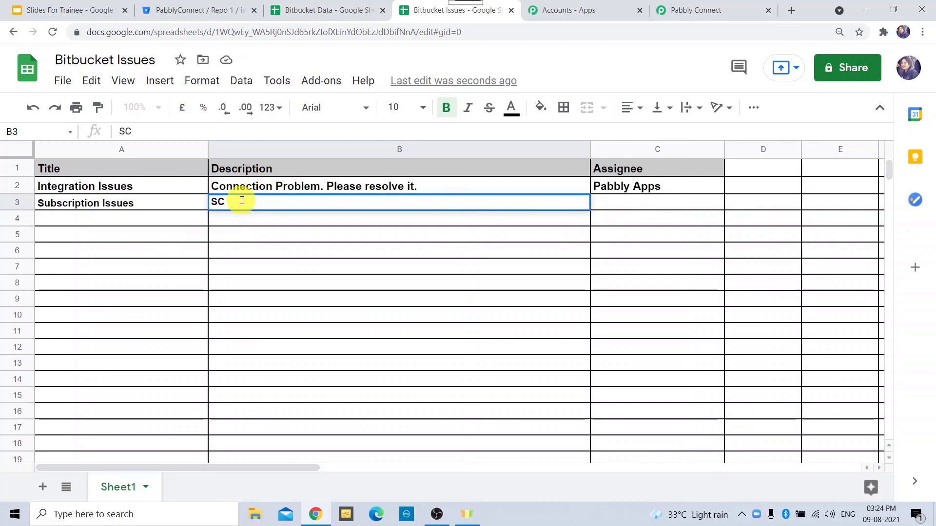
key("BackSpace")
key("BackSpace")
type("Co")
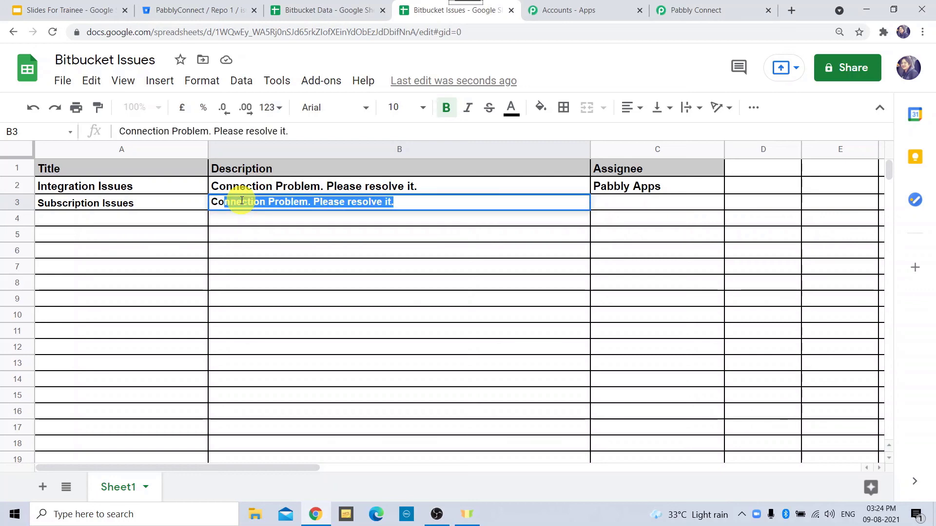
type("uld not ")
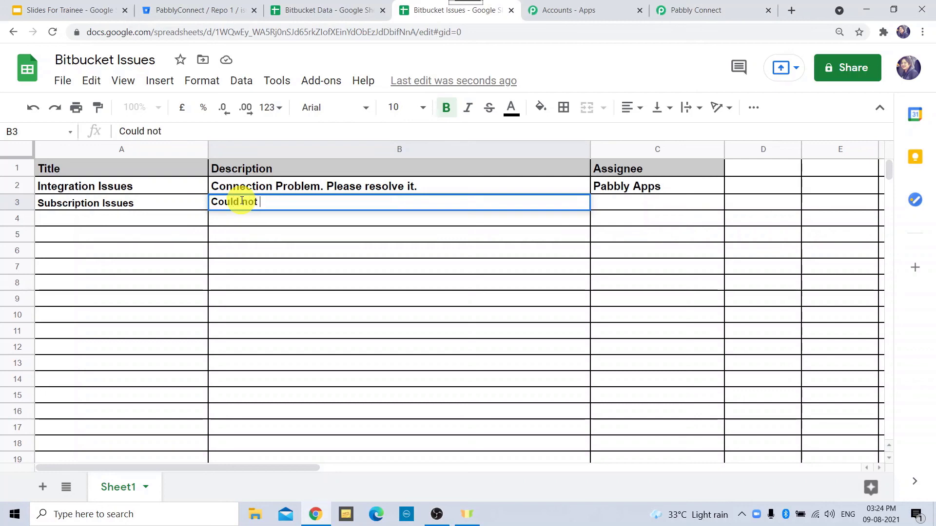
type("capture the su")
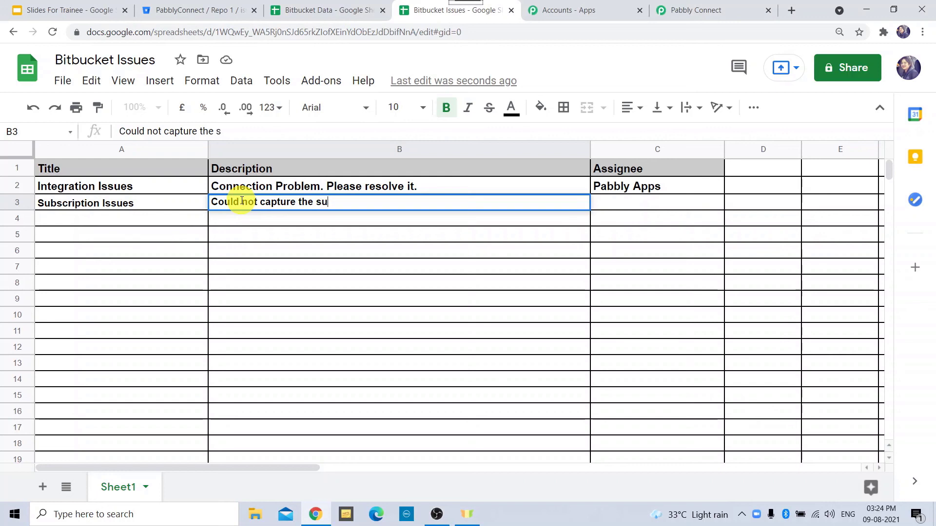
type("bsc")
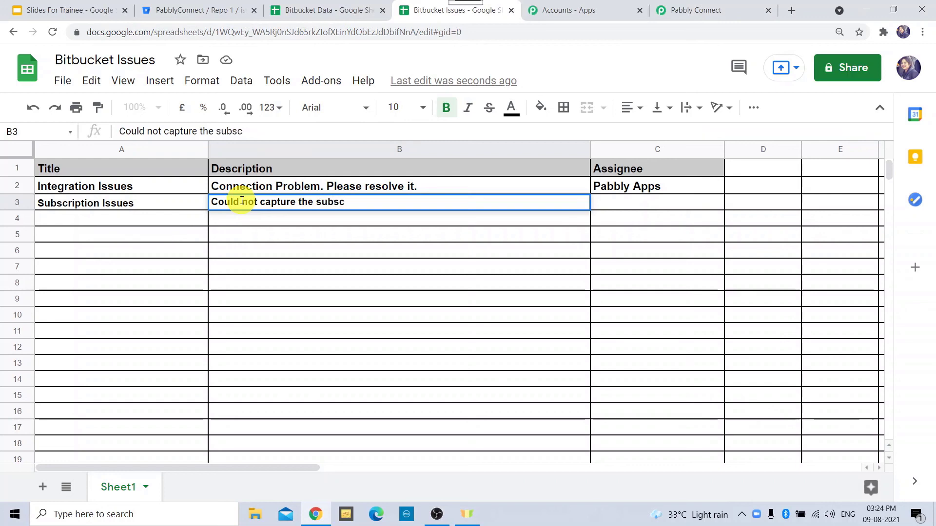
type("riber data.")
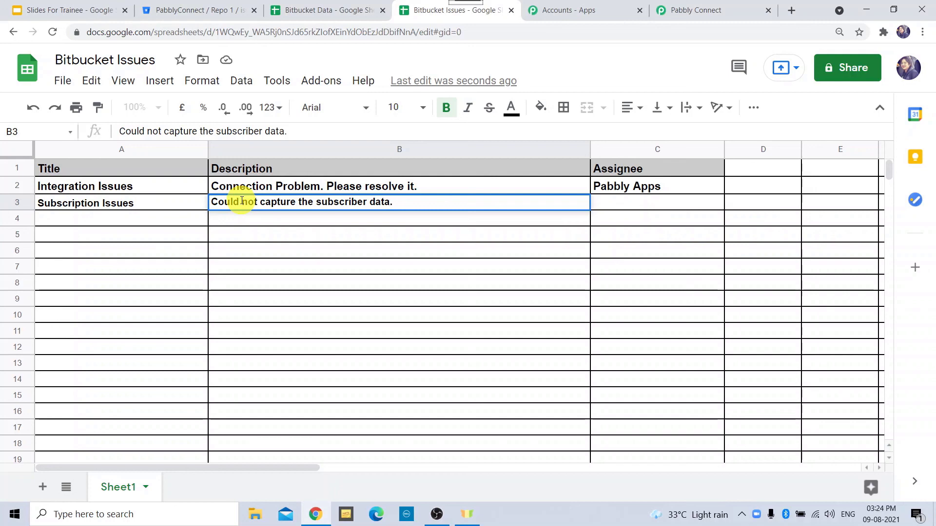
Set the font size of row 3 to 12.
left_click(19, 203)
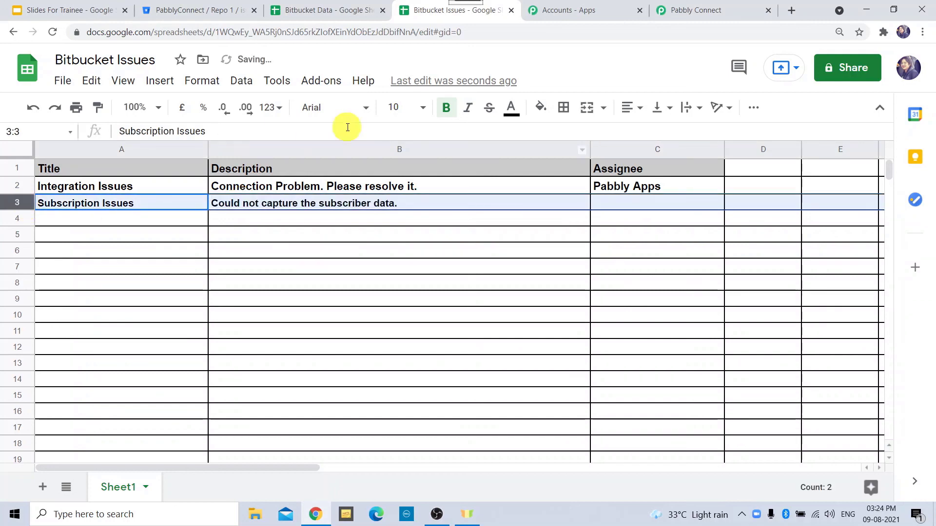
left_click(423, 107)
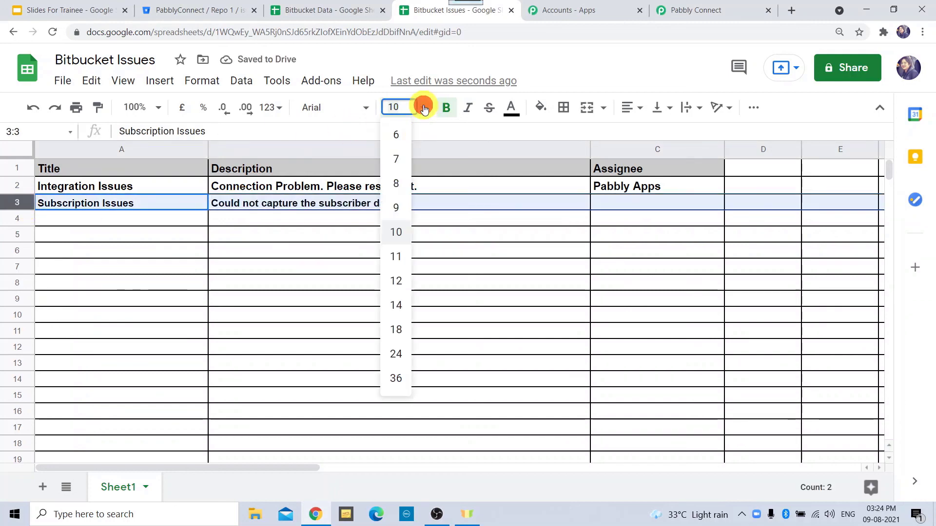
left_click(397, 277)
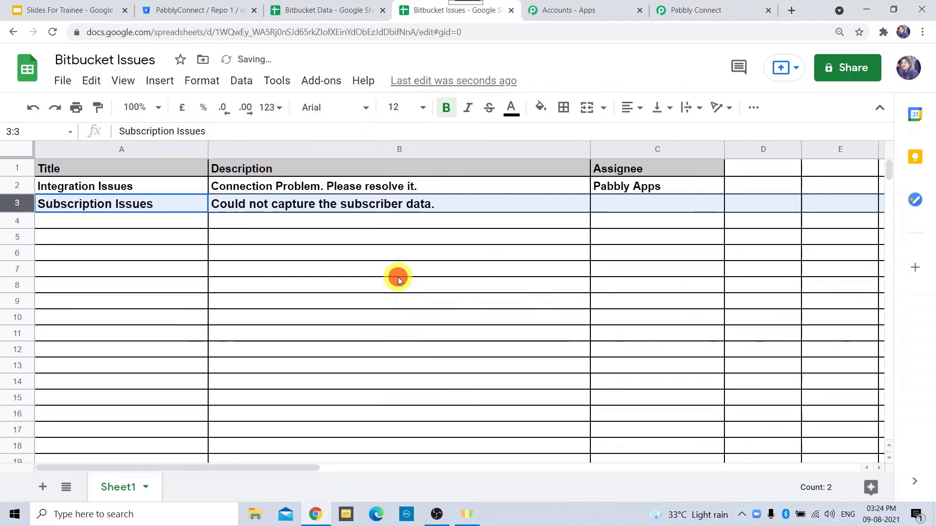
left_click(448, 225)
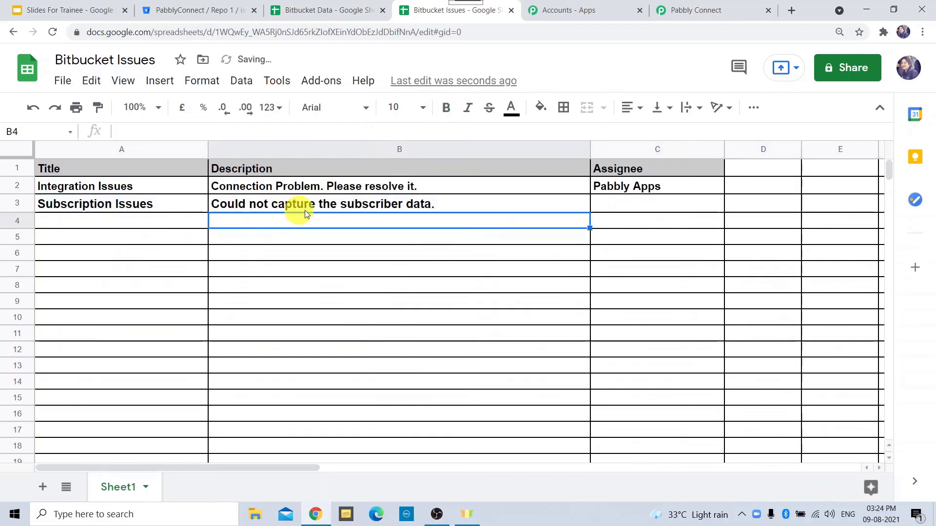
Enter "Pabbly Apps" as the assignee in cell C3 to complete the new row.
left_click(621, 203)
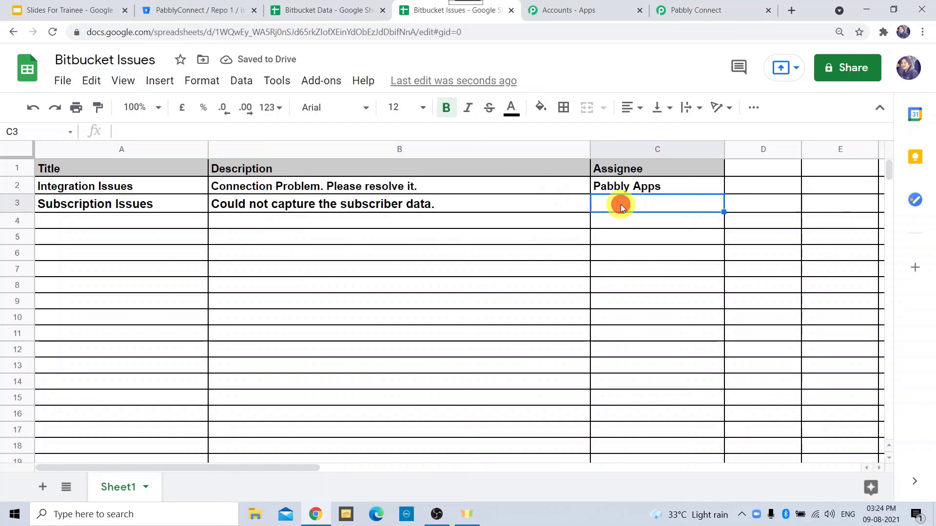
type("Pabbly Apps")
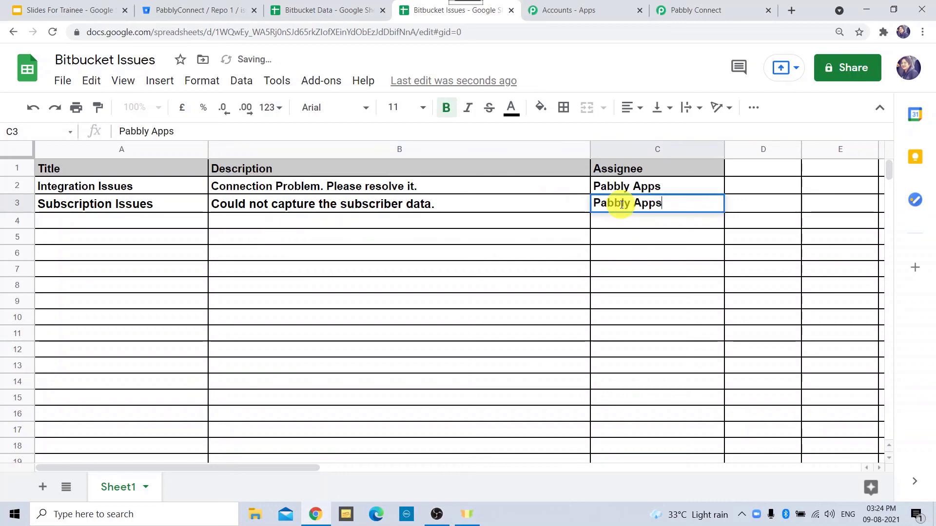
key("Return")
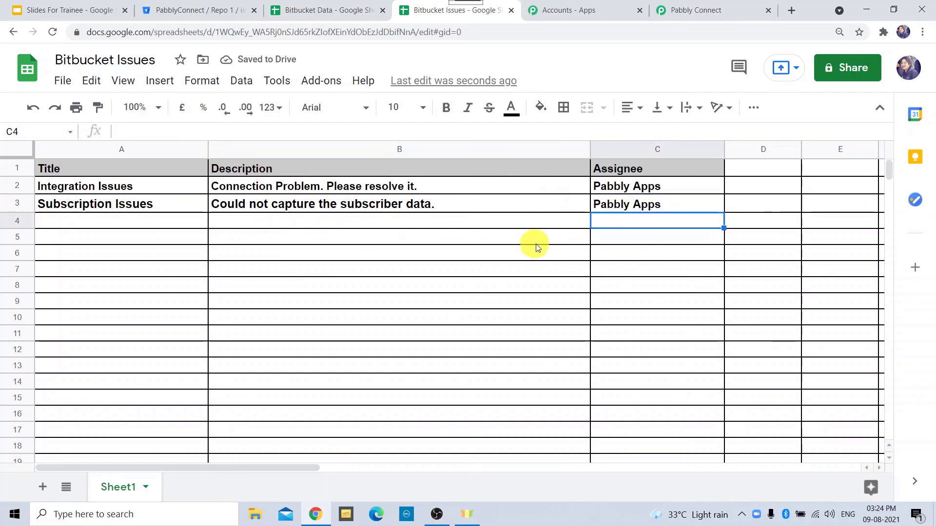
Reload Repo 1's issue list in Bitbucket and open the Subscription Issues issue to check its details.
left_click(205, 11)
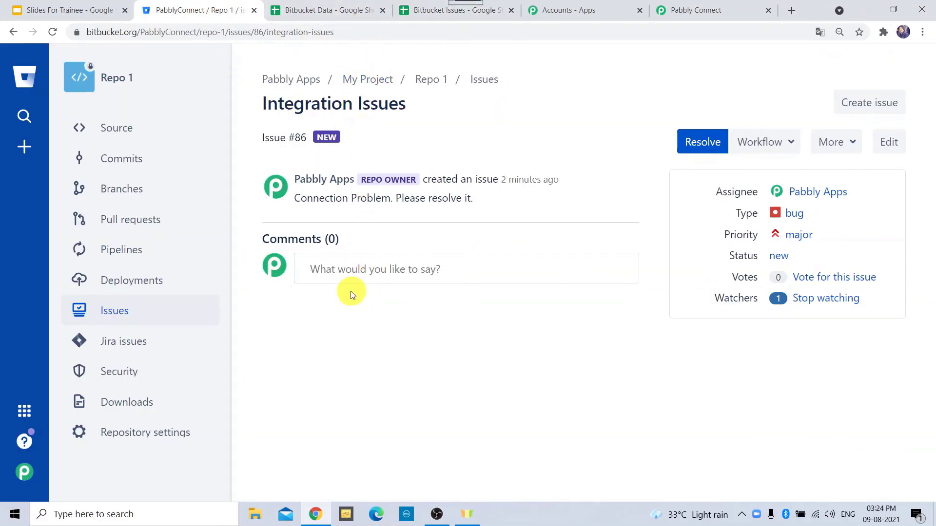
left_click(111, 312)
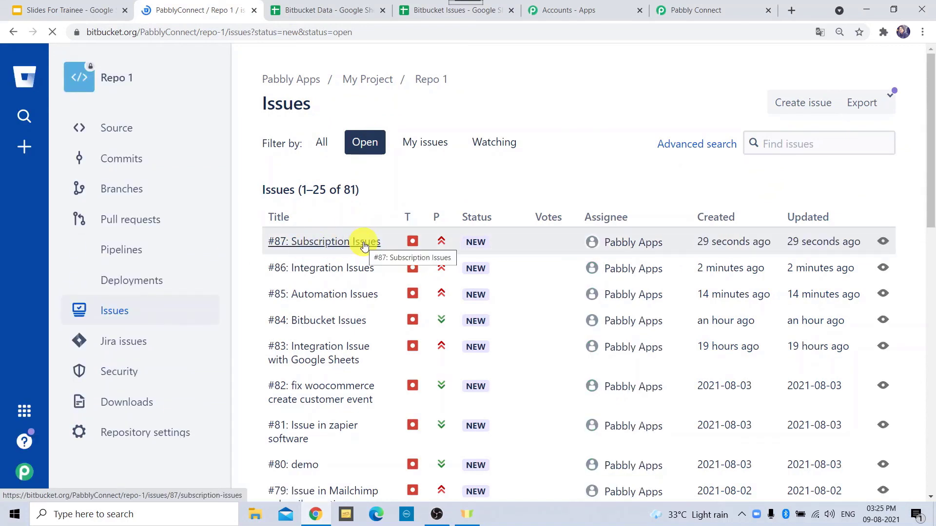
left_click(363, 242)
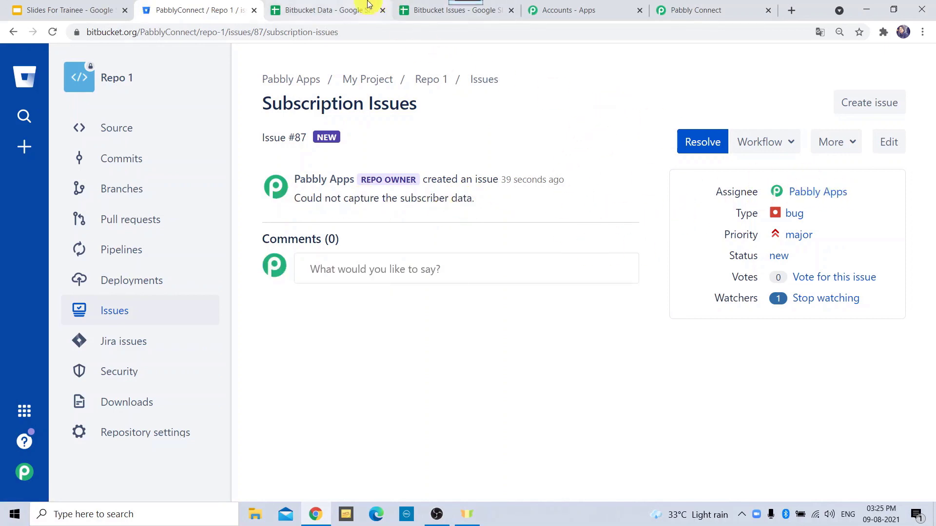
Switch to the Pabbly Connect workflow and collapse the Bitbucket action and the Google Sheets trigger to review the overall workflow.
left_click(725, 7)
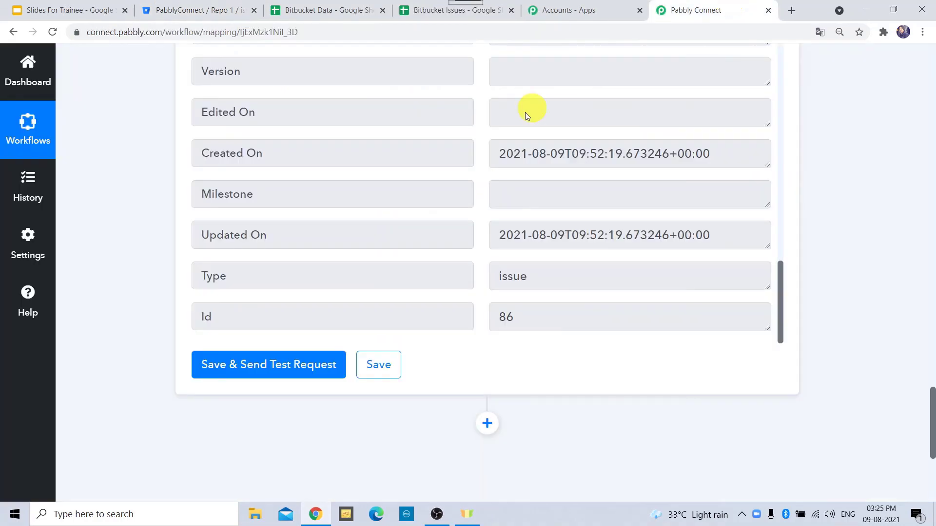
scroll(165, 413, "up", 7)
scroll(165, 414, "up", 6)
right_click(163, 411)
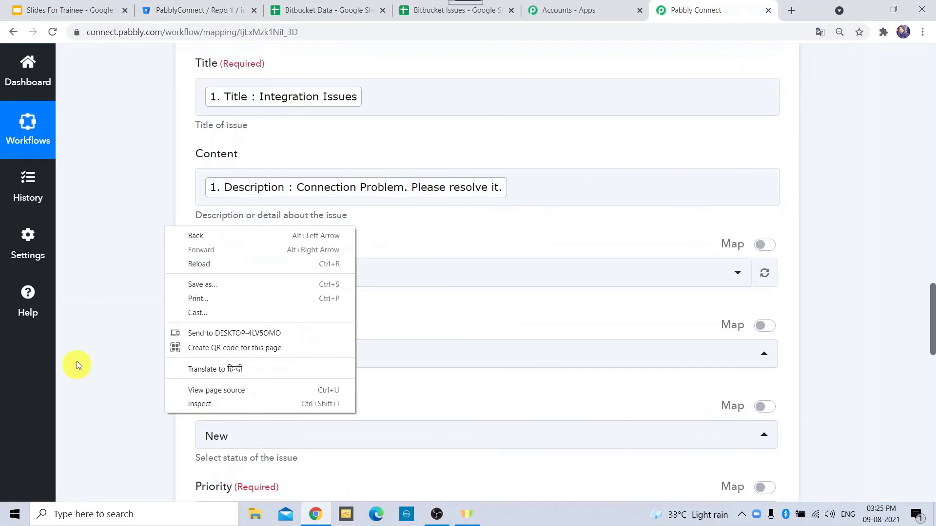
left_click(89, 344)
scroll(89, 344, "up", 12)
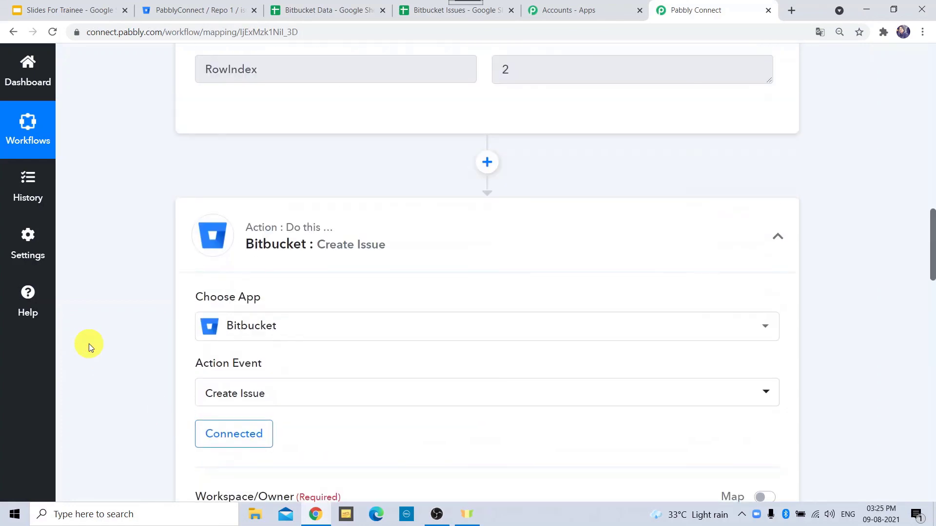
left_click(419, 233)
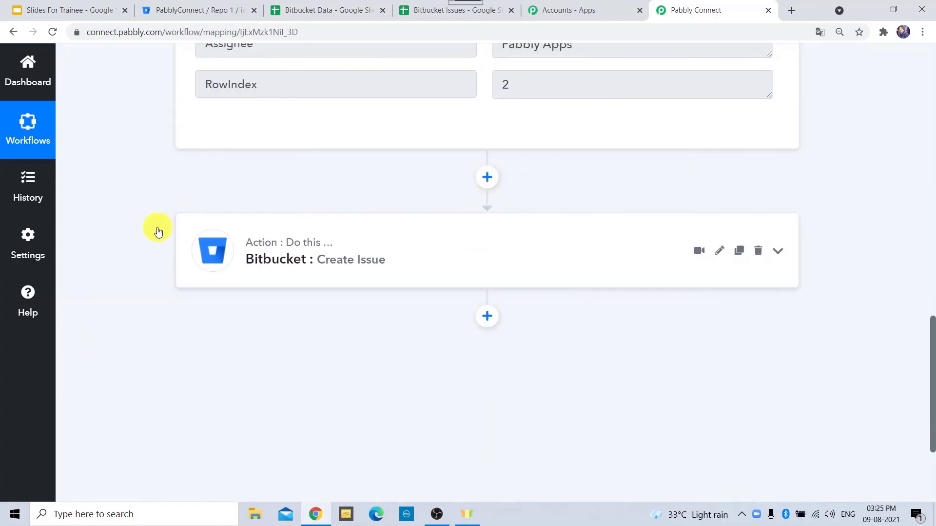
scroll(156, 226, "up", 2)
scroll(156, 227, "up", 12)
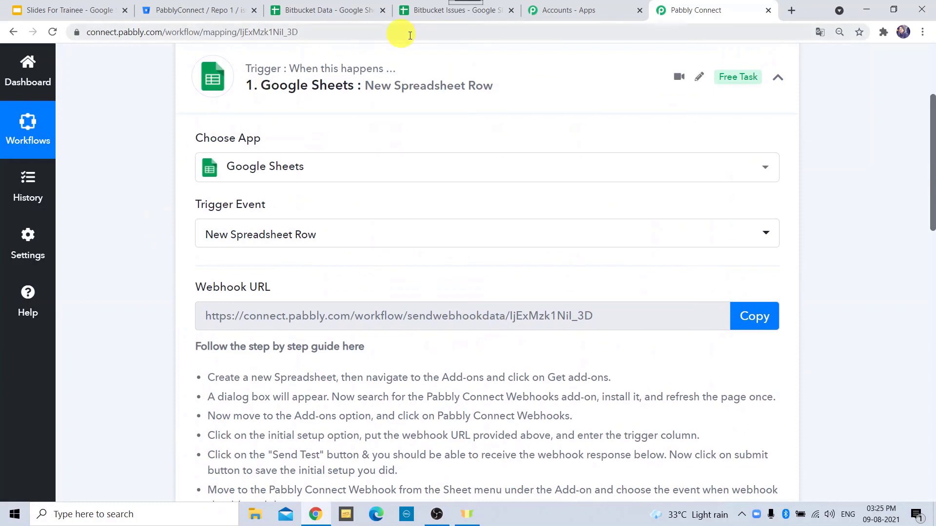
left_click(452, 64)
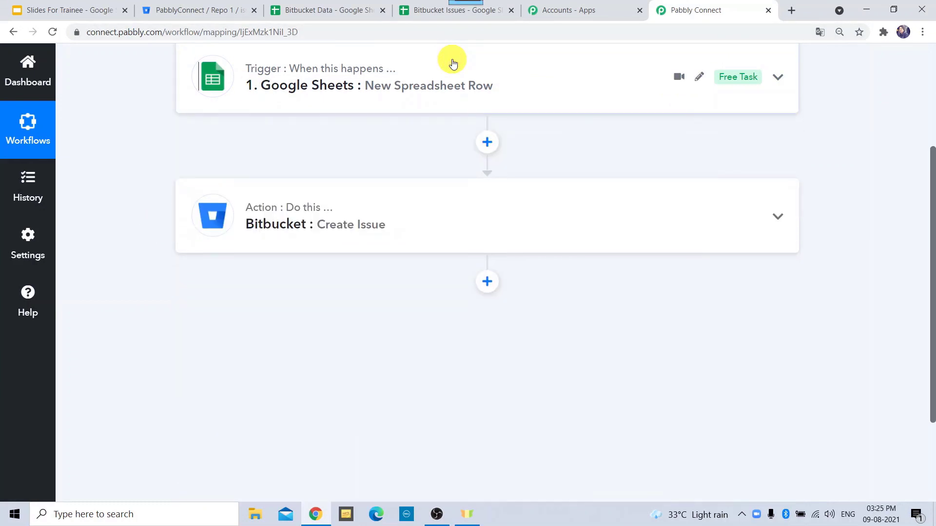
scroll(450, 62, "up", 3)
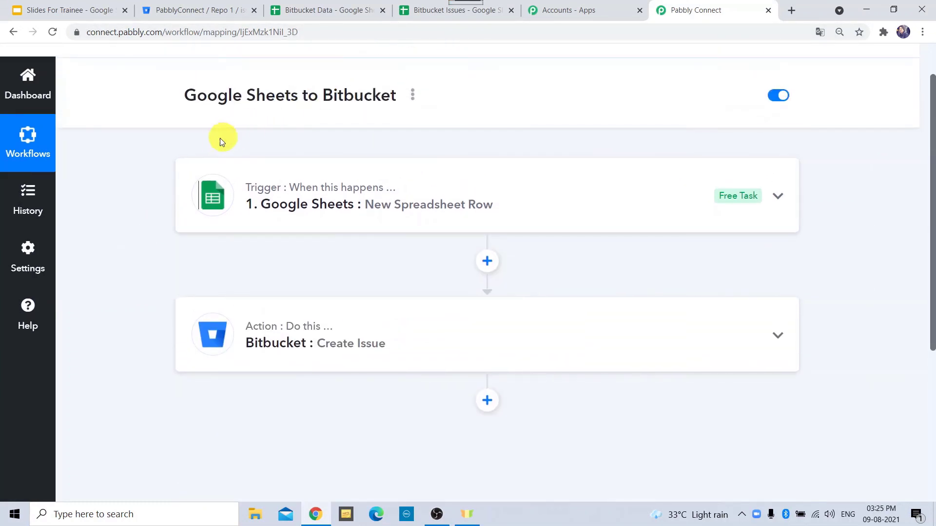